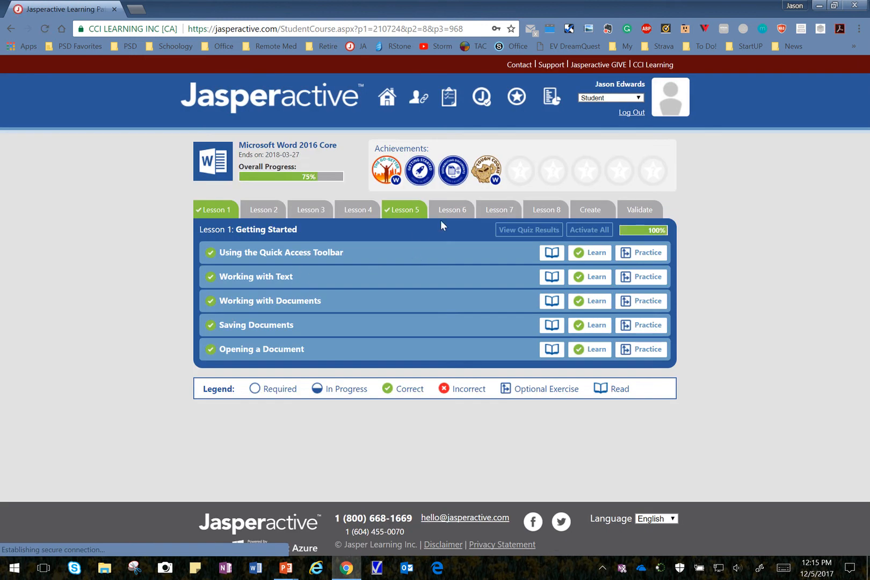
Start the Navigating with References practice exercise from Lesson 5 and continue past its introduction.
click(406, 215)
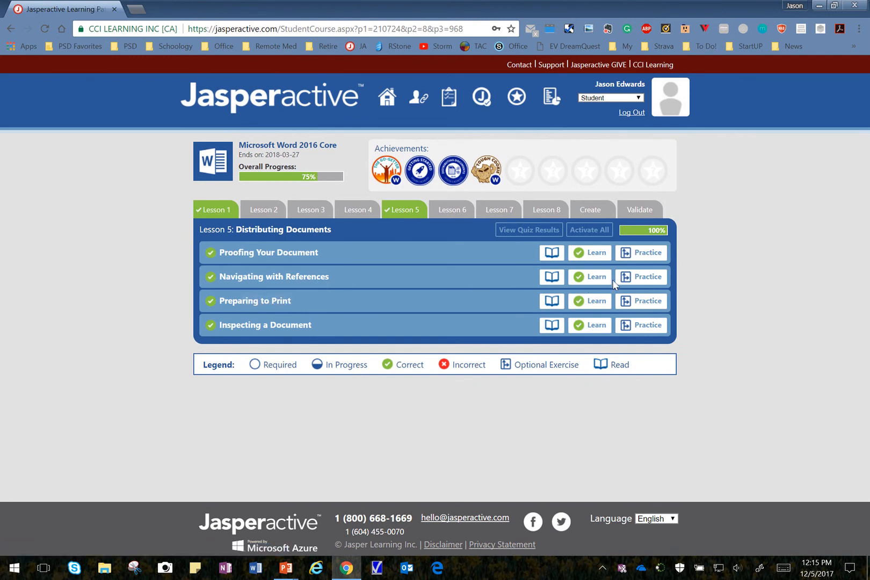
click(656, 278)
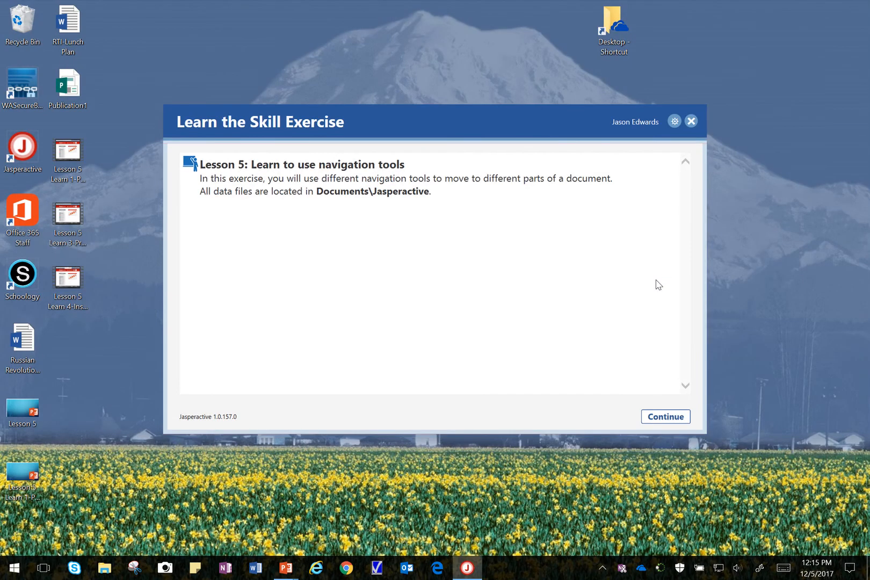
click(664, 420)
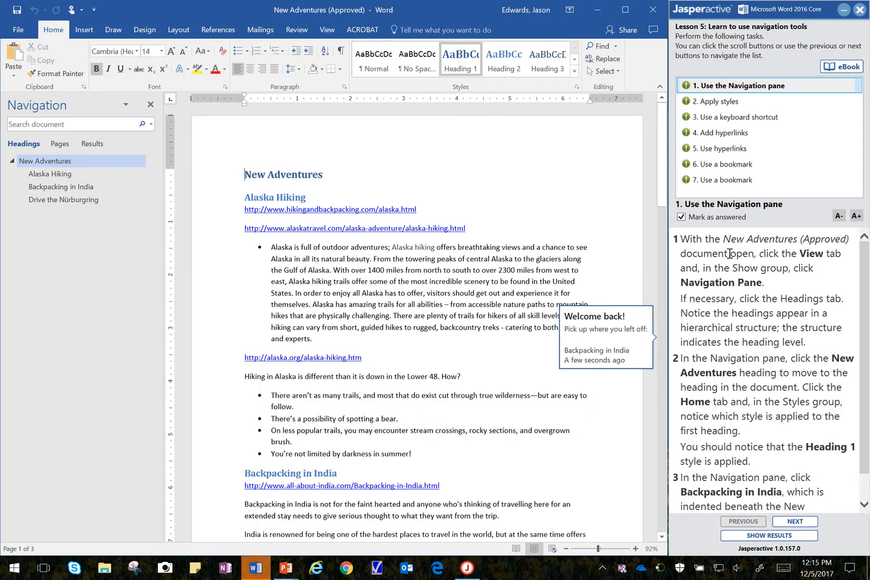
Clear the answered mark on all seven tasks of the navigation tools exercise and return to task 1, Use the Navigation pane.
click(709, 217)
click(714, 112)
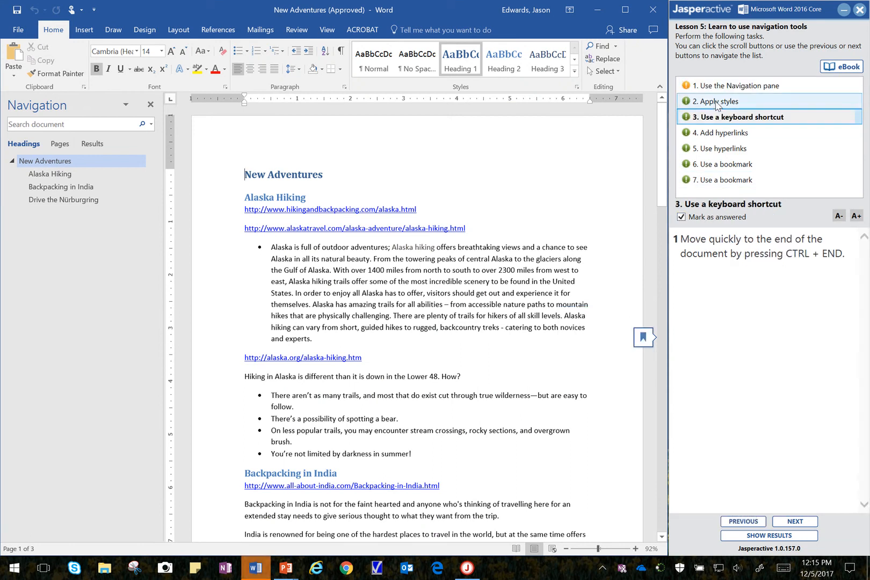
click(717, 102)
click(711, 217)
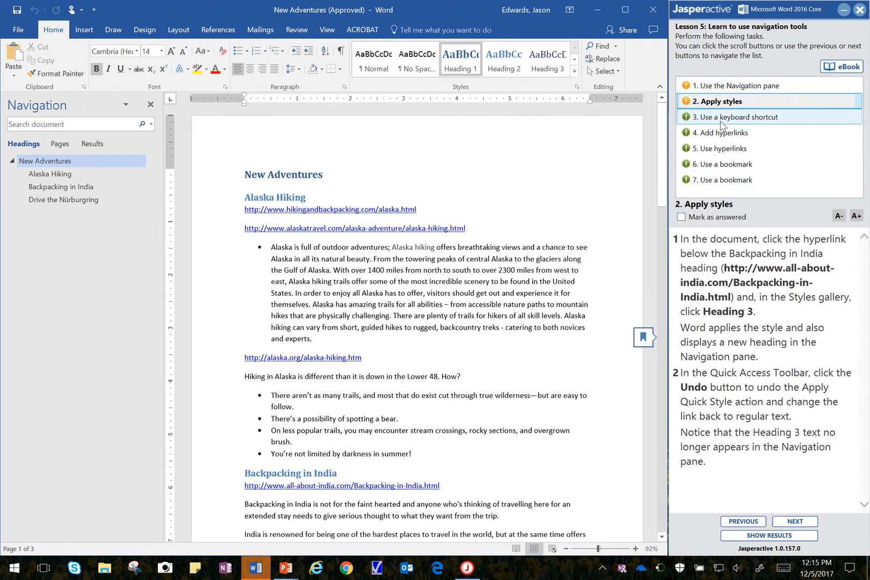
click(711, 220)
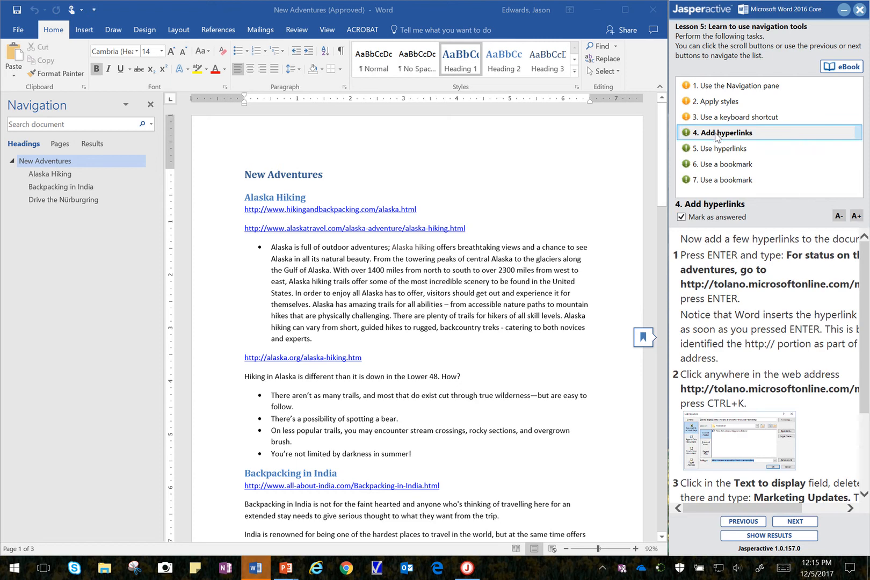
click(711, 220)
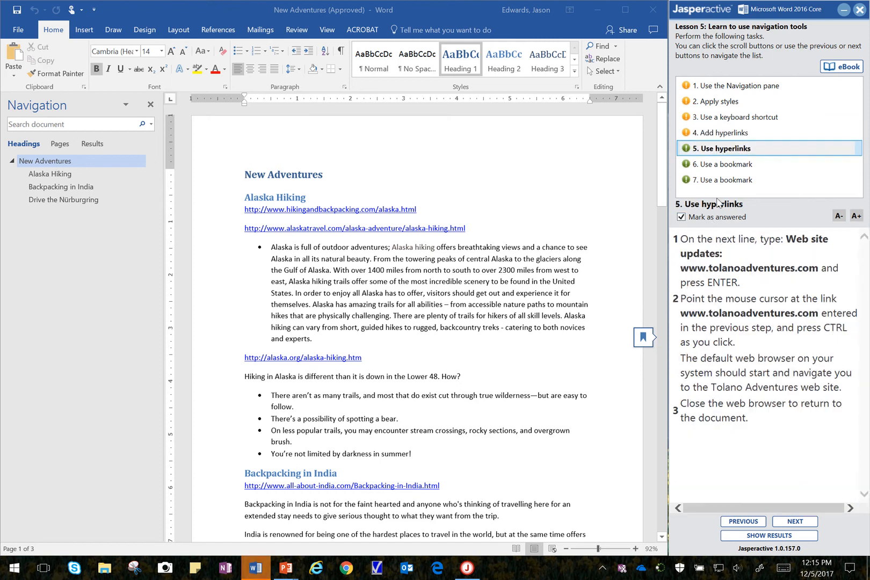
click(709, 165)
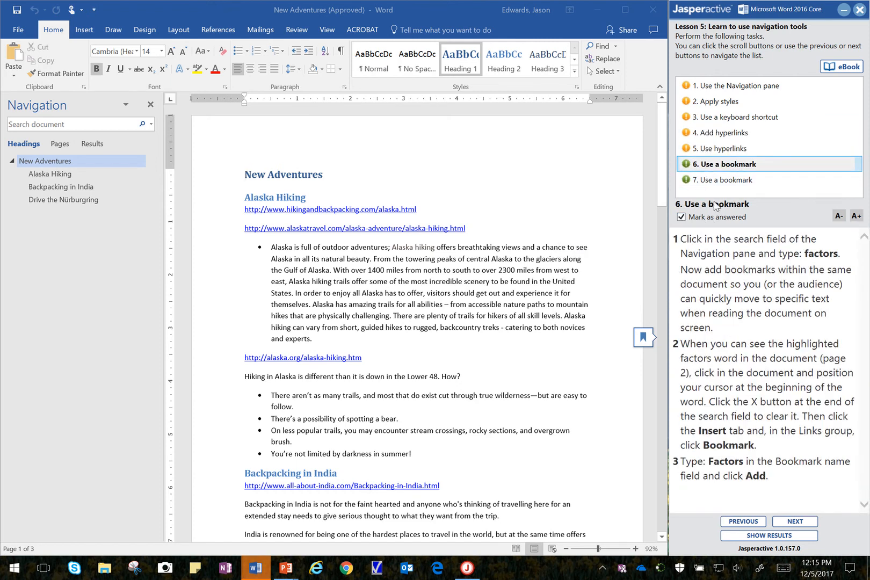
click(715, 183)
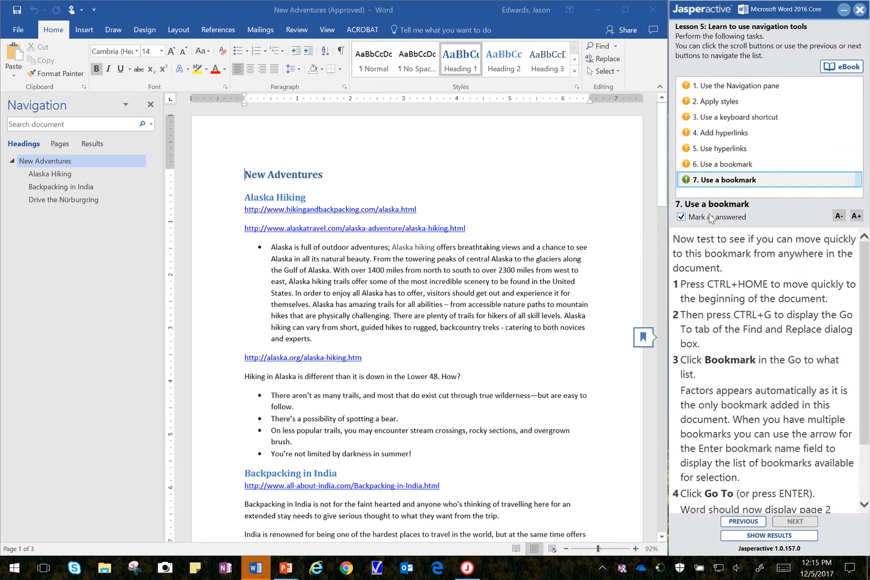
click(750, 86)
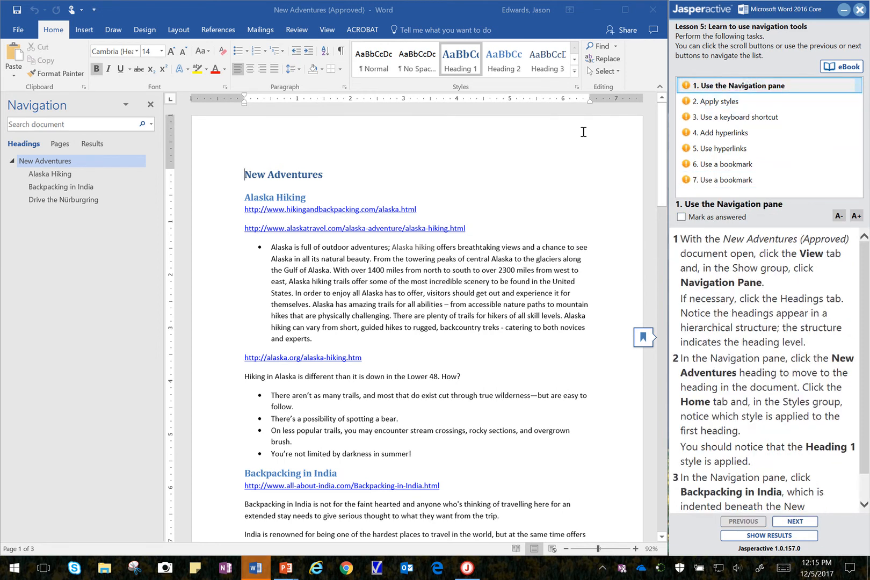
Close the Navigation pane and turn it back on, leaving the ruler displayed.
click(149, 104)
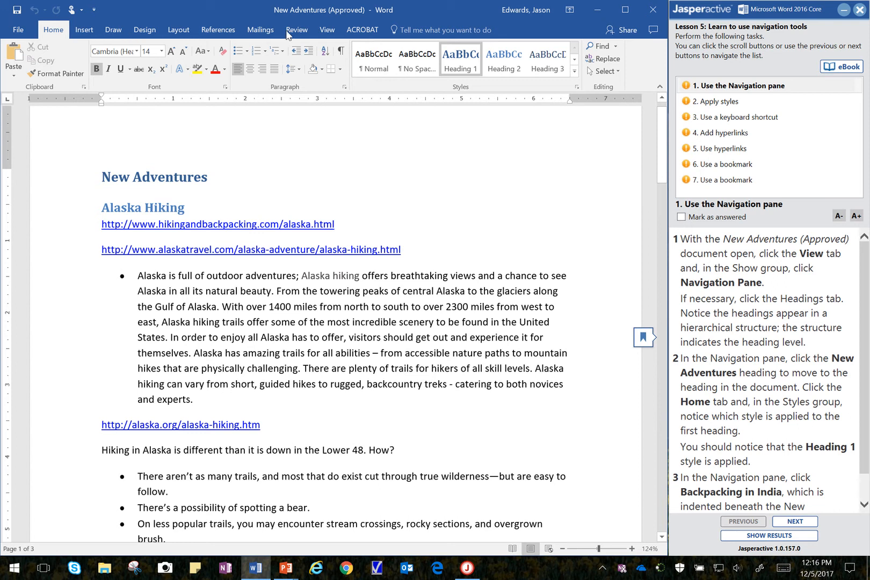
click(325, 31)
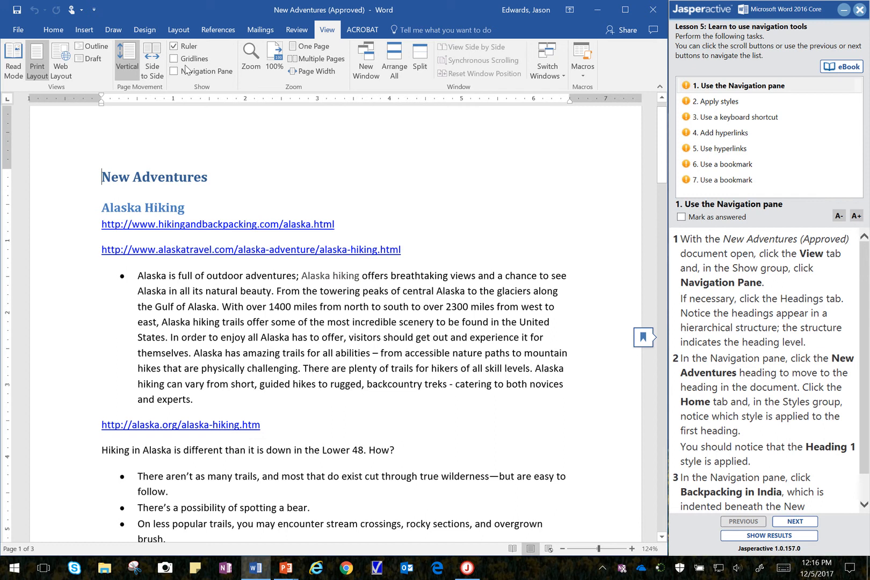
click(177, 47)
click(176, 47)
click(174, 71)
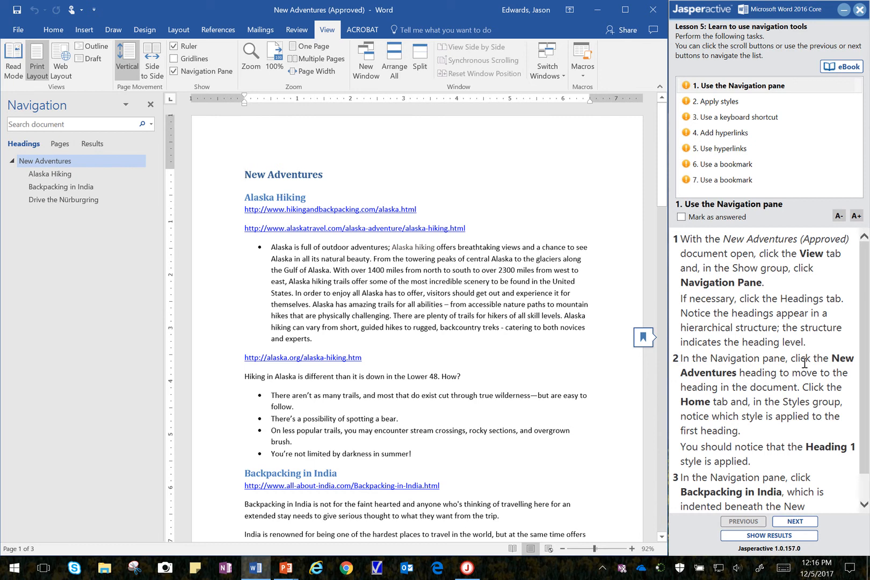
Navigate to the New Adventures and Backpacking in India headings to check their styles, and mark the Navigation pane task as answered.
click(41, 166)
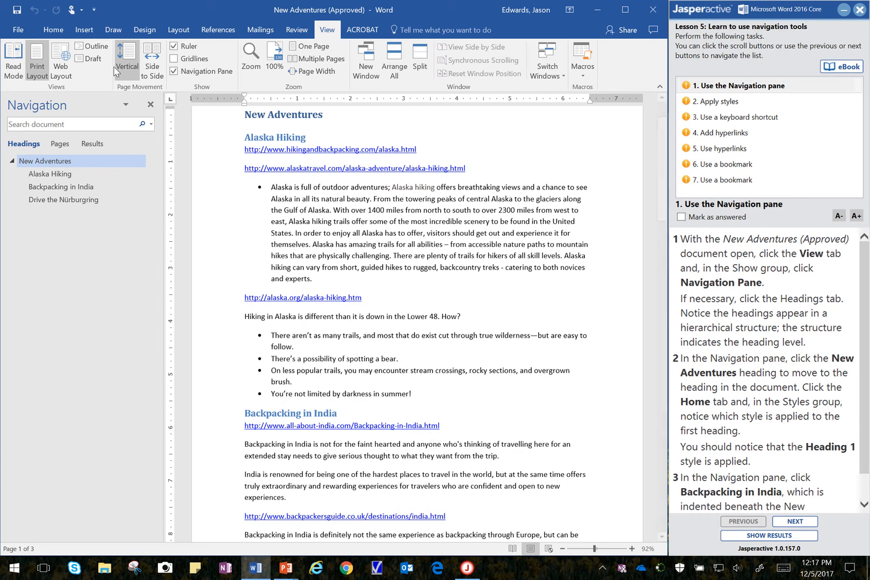
click(56, 34)
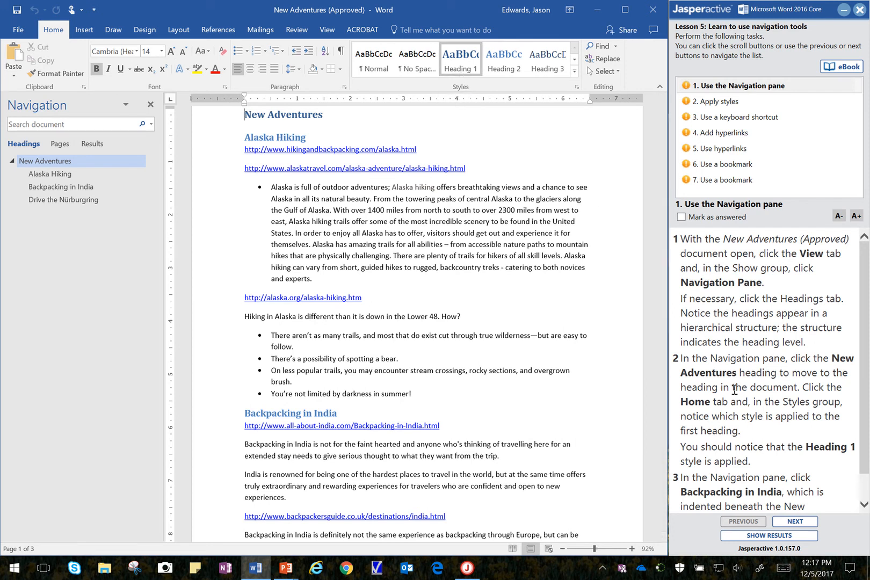
scroll(735, 389, down, 2)
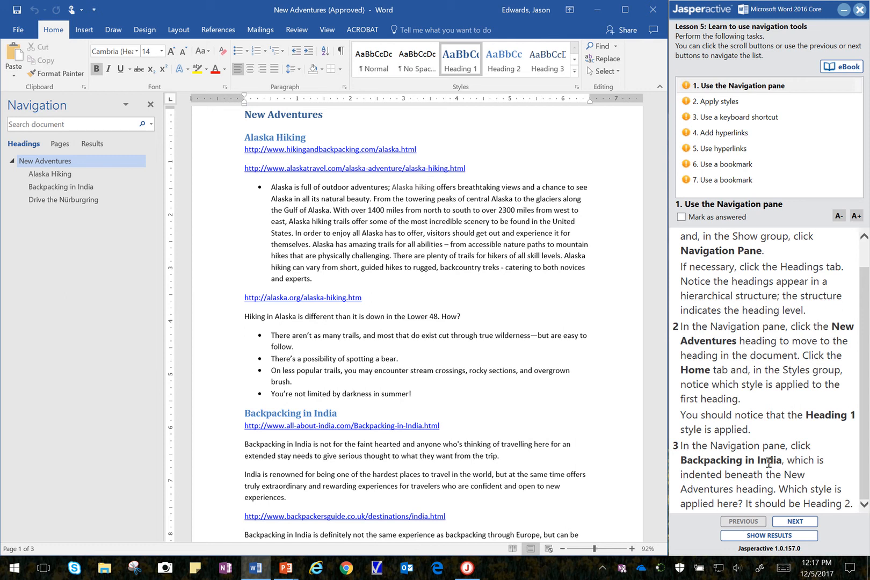
click(64, 193)
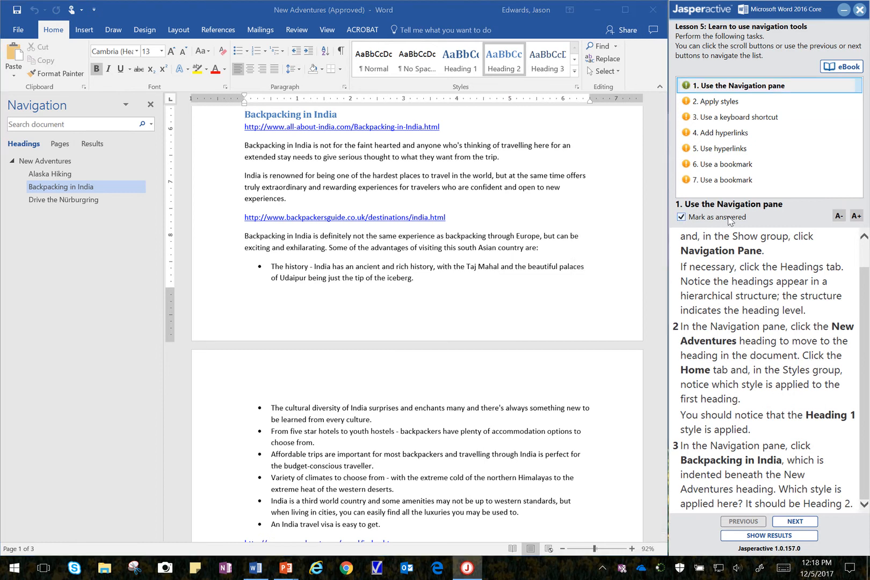
Apply the Heading 3 style to the hyperlink below the Backpacking in India heading and mark the Apply styles task as answered.
click(726, 104)
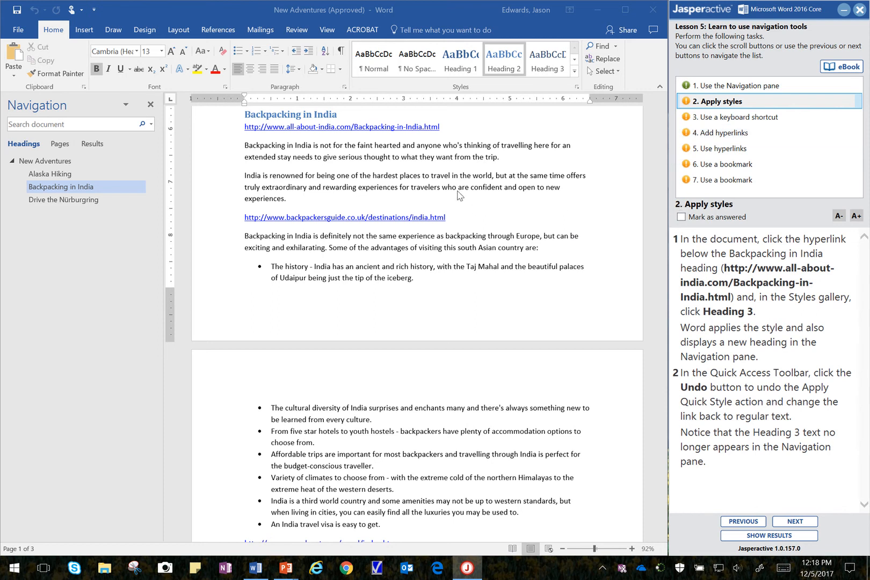
click(393, 145)
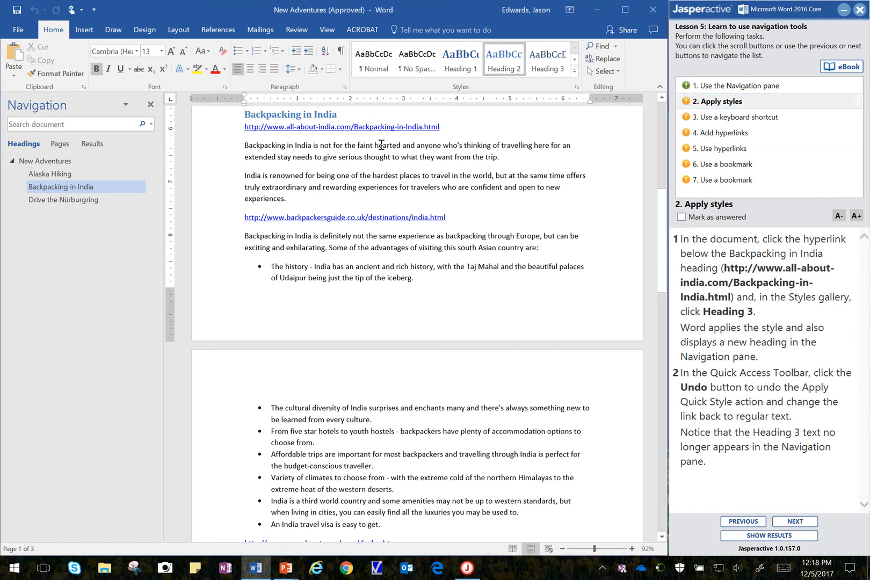
click(379, 145)
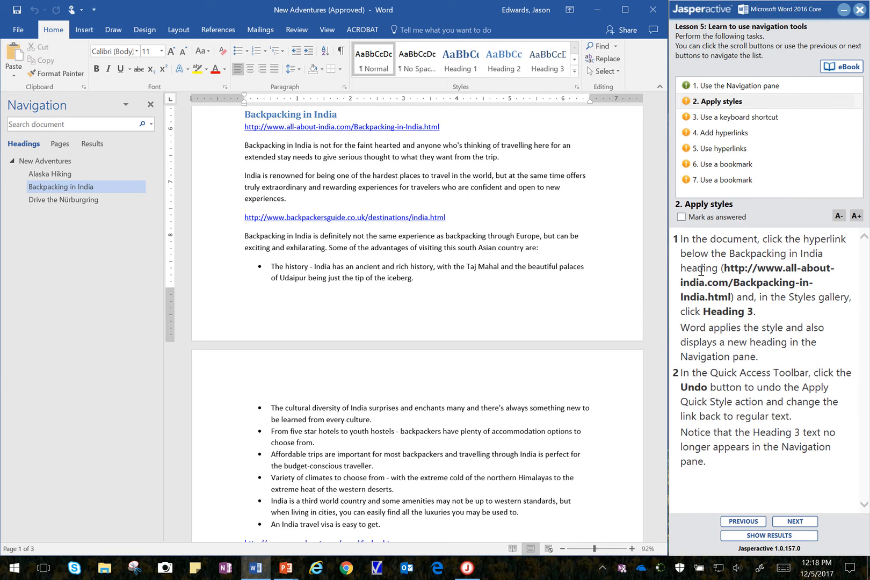
click(386, 127)
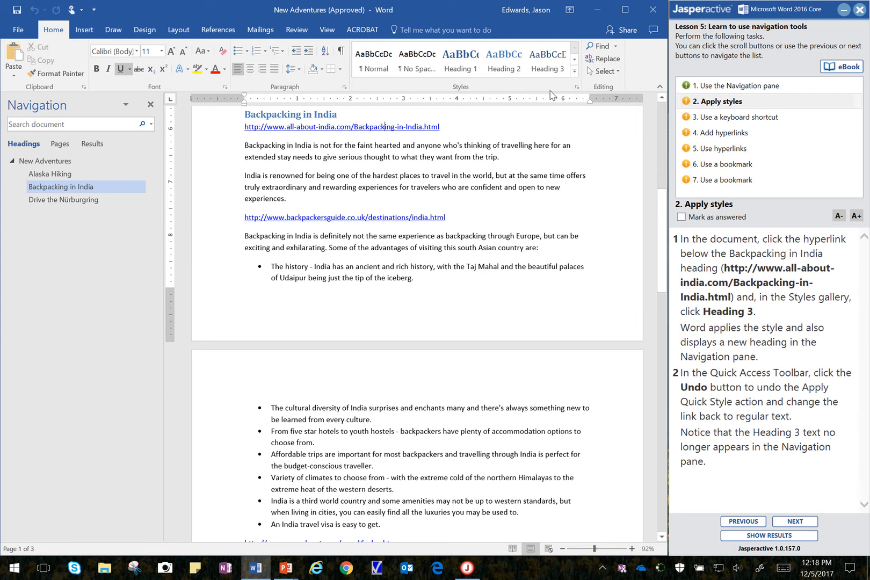
click(548, 60)
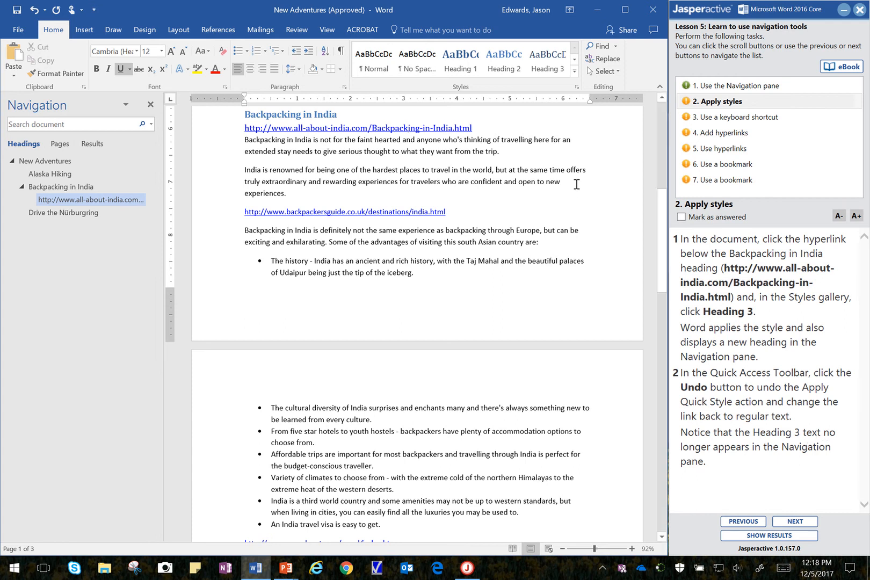
click(310, 129)
click(546, 71)
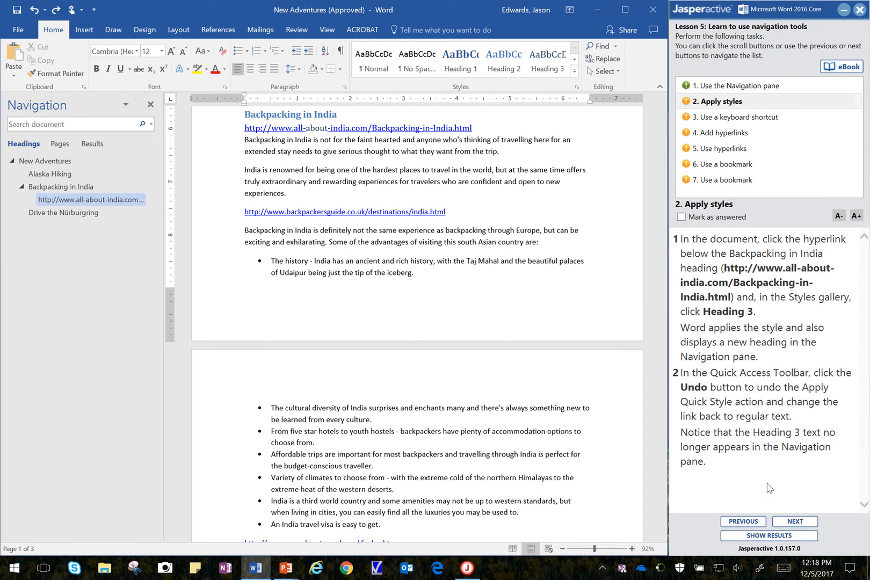
click(701, 217)
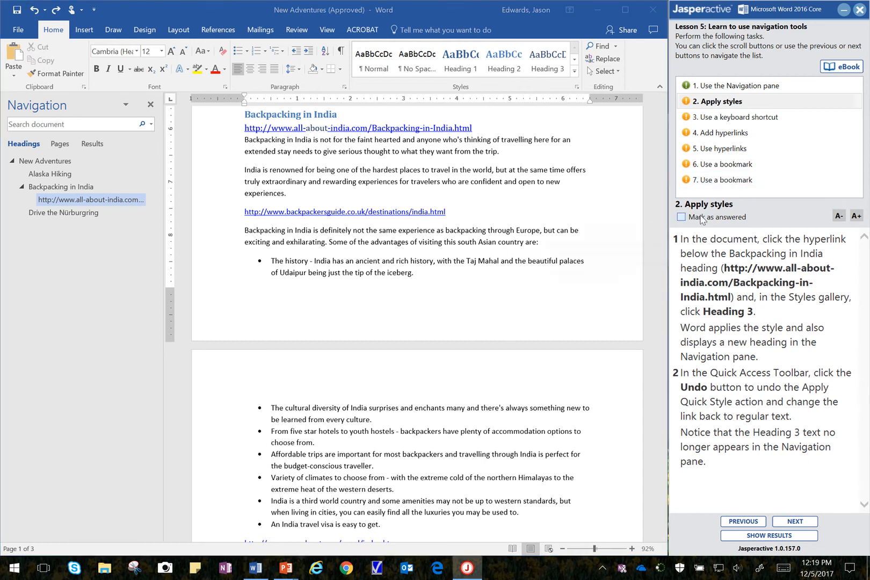
Move the cursor to the end of the document and mark the Use a keyboard shortcut task as answered.
click(728, 120)
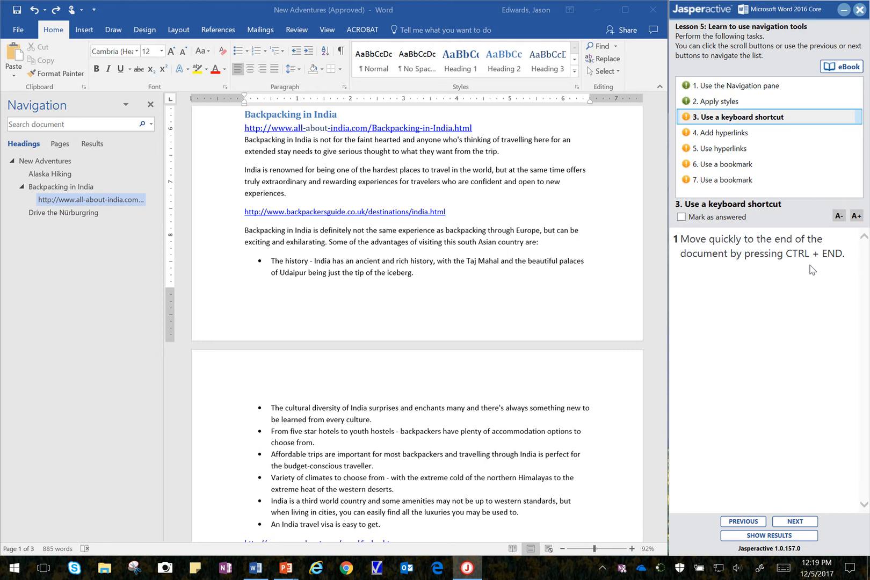
key(ctrl+End)
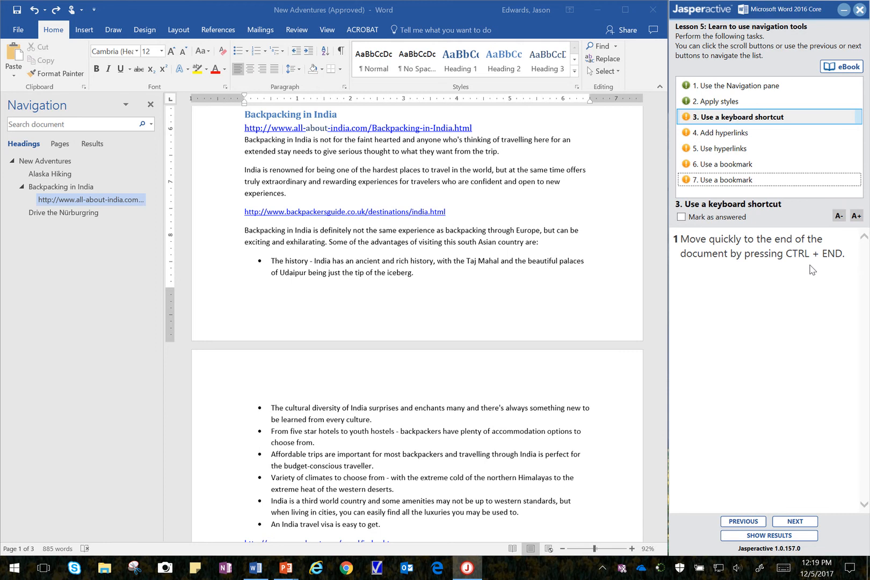
click(512, 161)
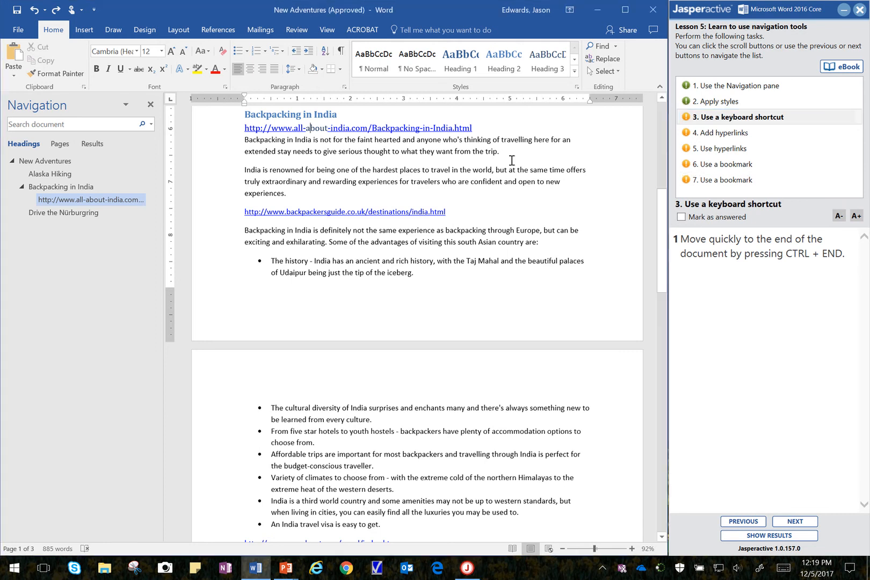
click(512, 161)
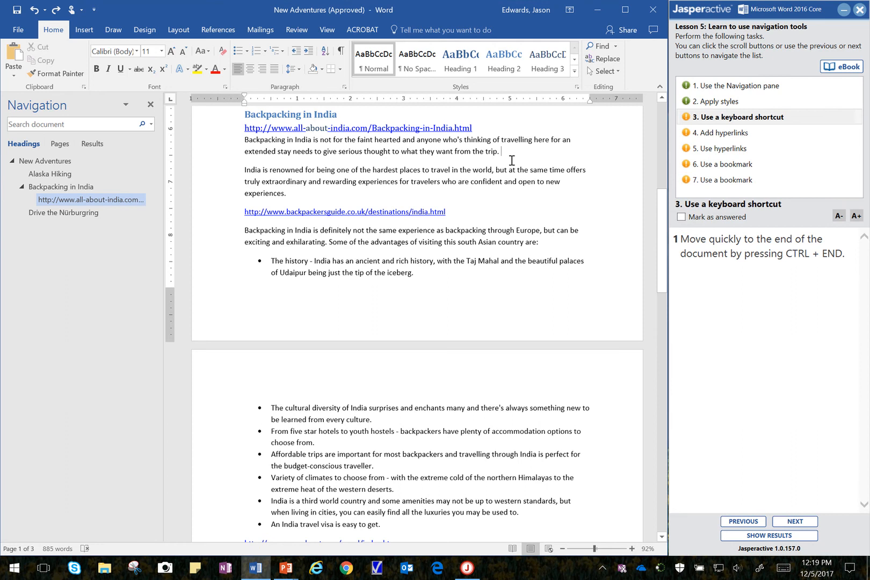
key(ctrl+End)
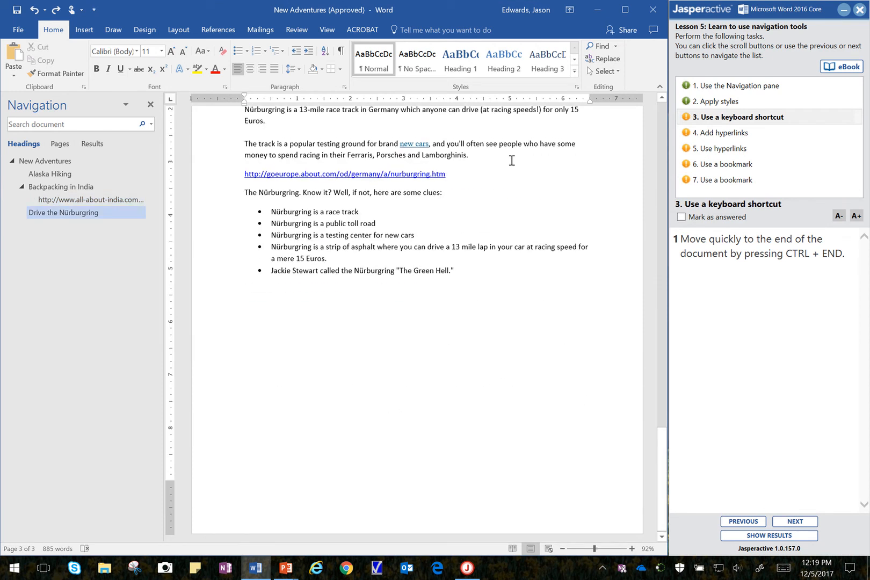
click(722, 219)
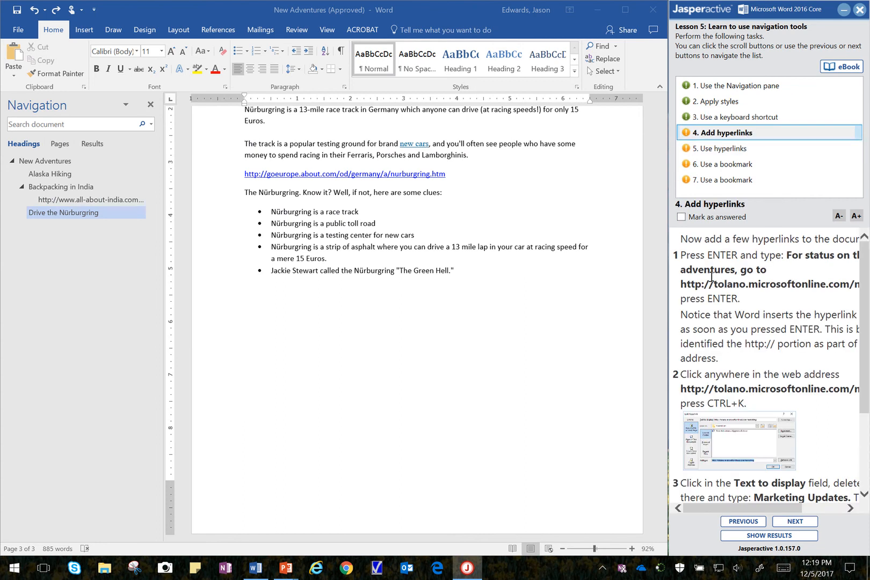
Start a new line at the end of the document and read through the Add hyperlinks task instructions.
click(258, 310)
key(Return)
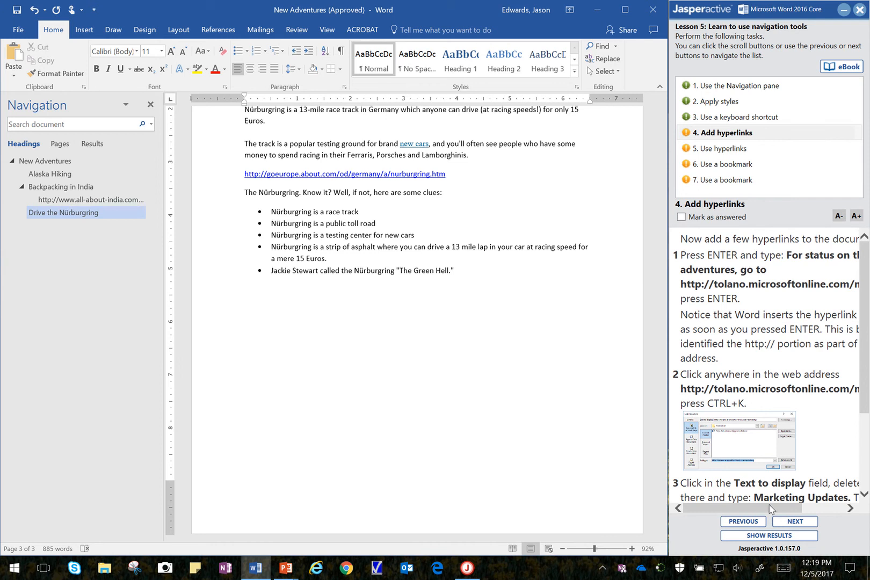
drag(771, 508, 800, 508)
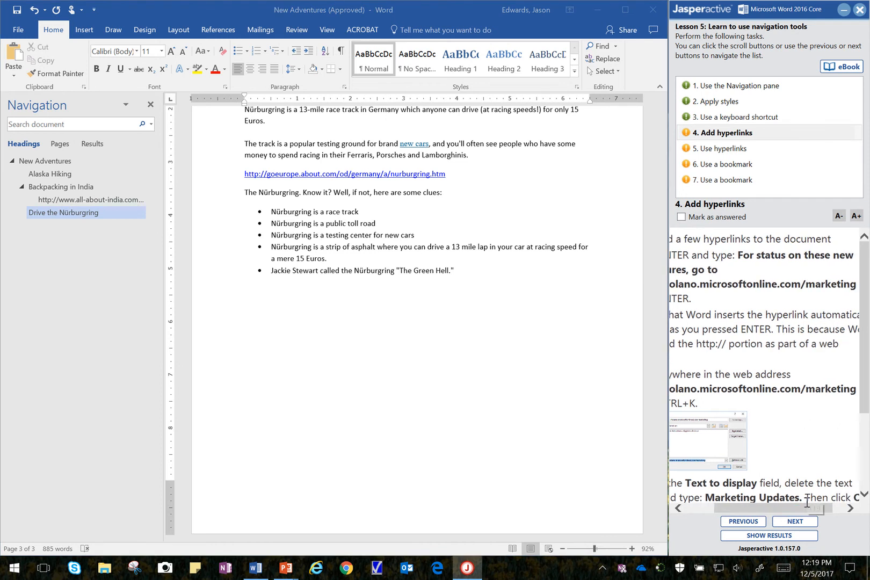
scroll(807, 502, down, 3)
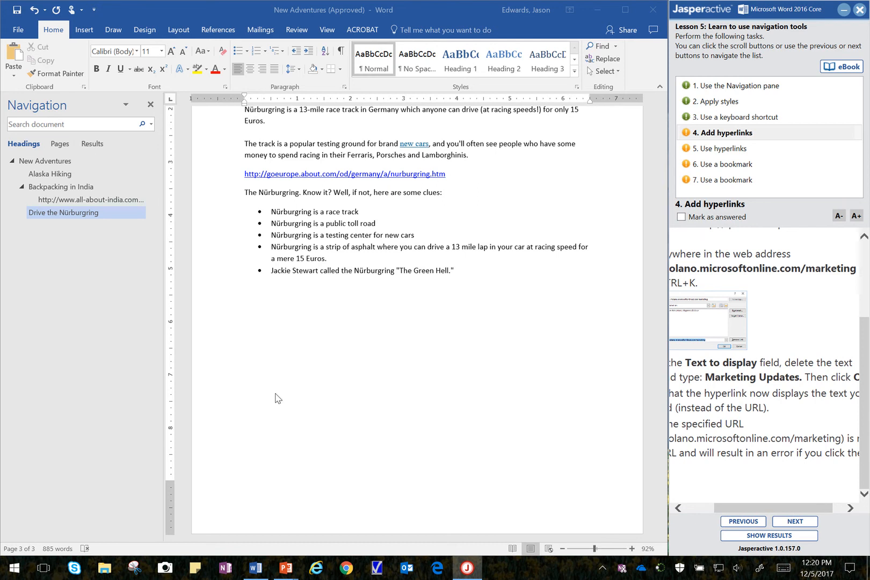
click(279, 305)
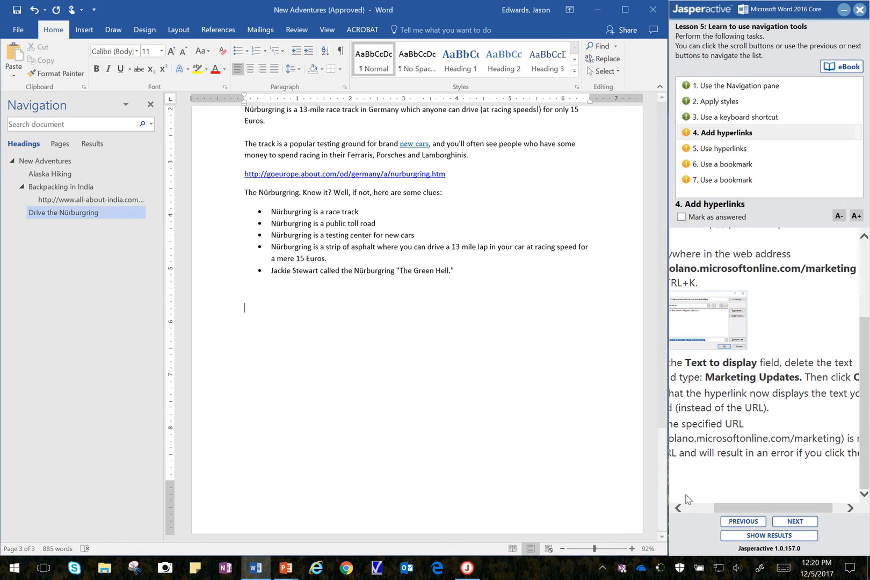
drag(737, 511, 675, 517)
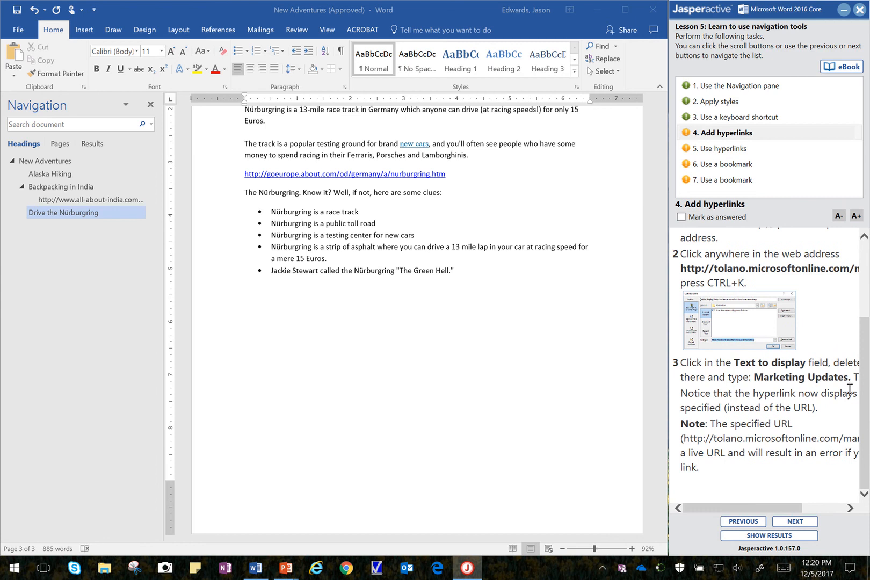
drag(866, 376, 865, 287)
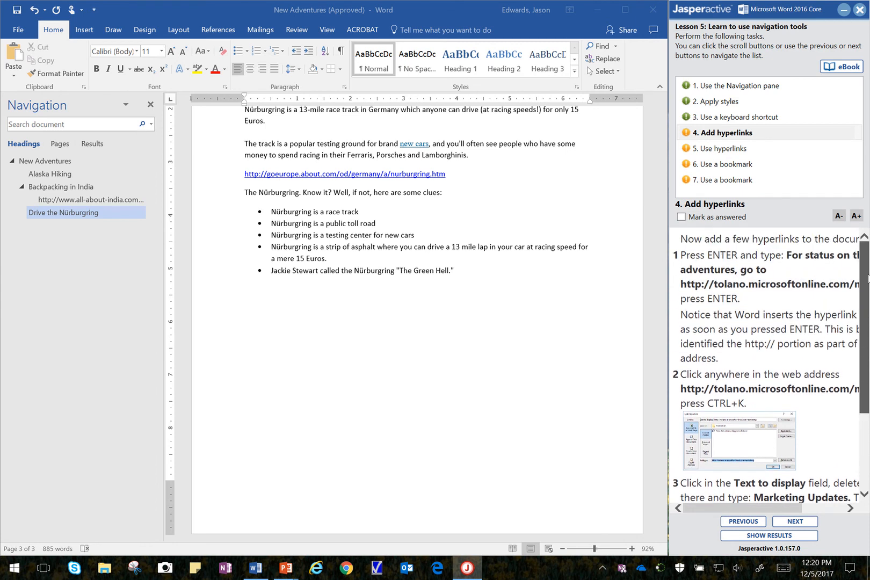
Enter the text "For status on these new adventures" on the new line at the end of the document.
click(277, 306)
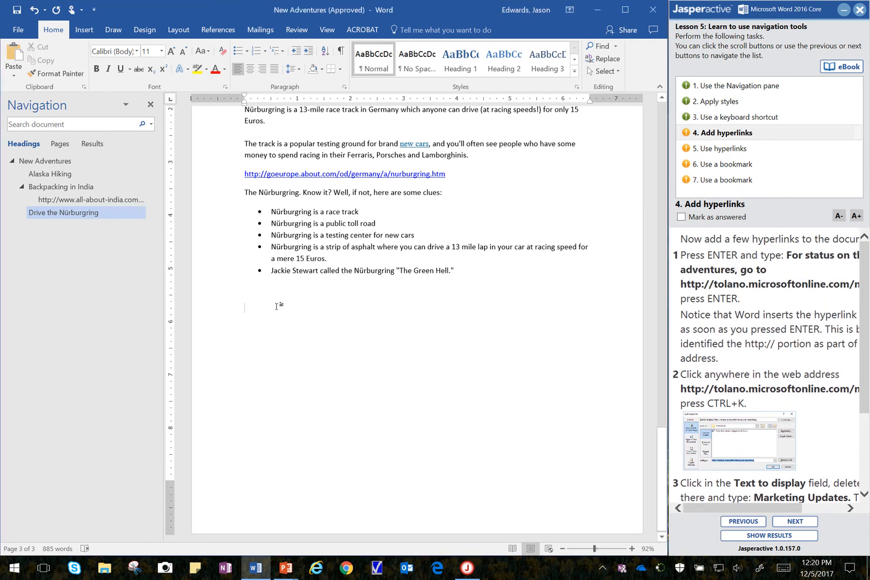
text(F)
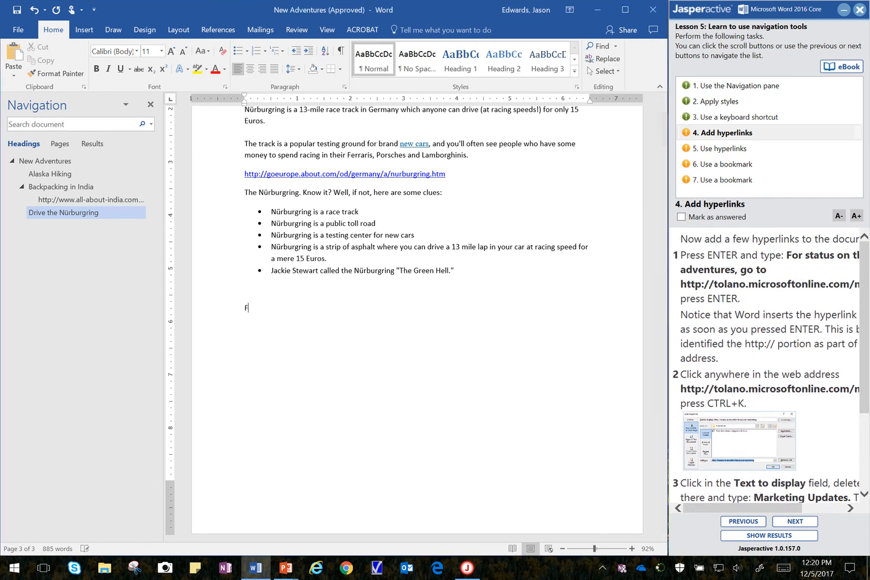
text(or s)
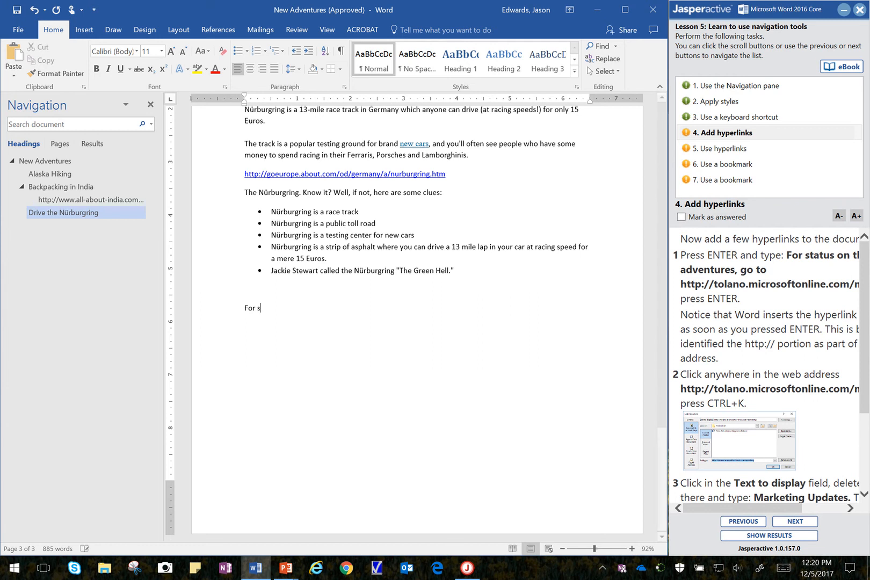
text(tatus on the)
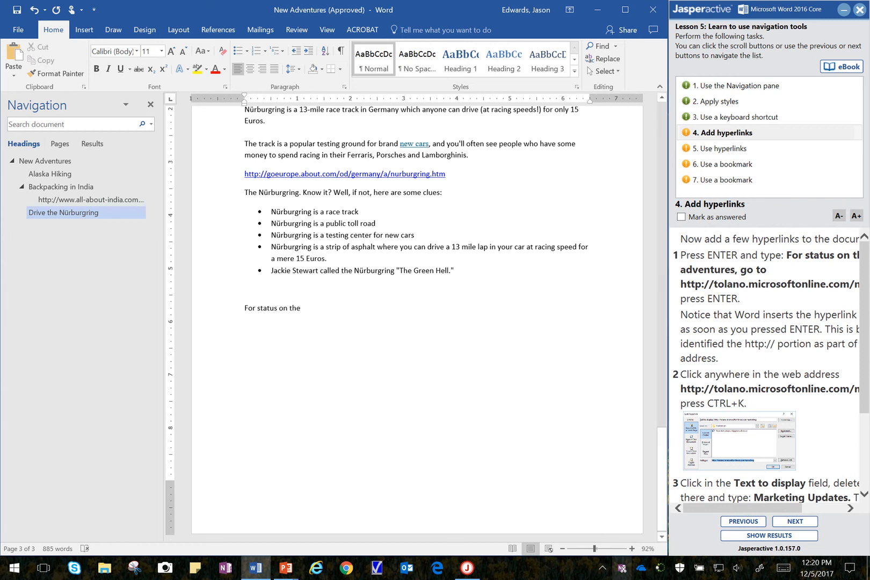
click(773, 509)
drag(773, 510, 754, 509)
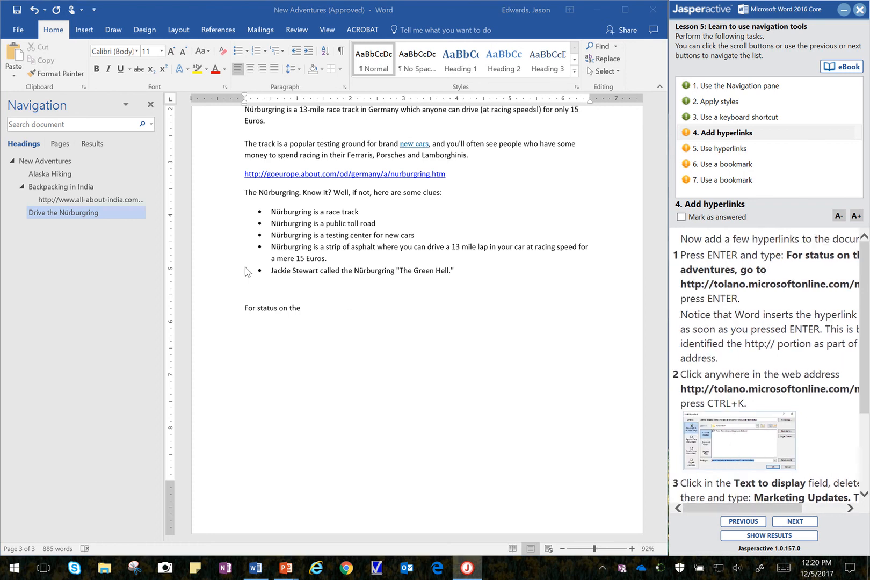
click(305, 310)
text(se)
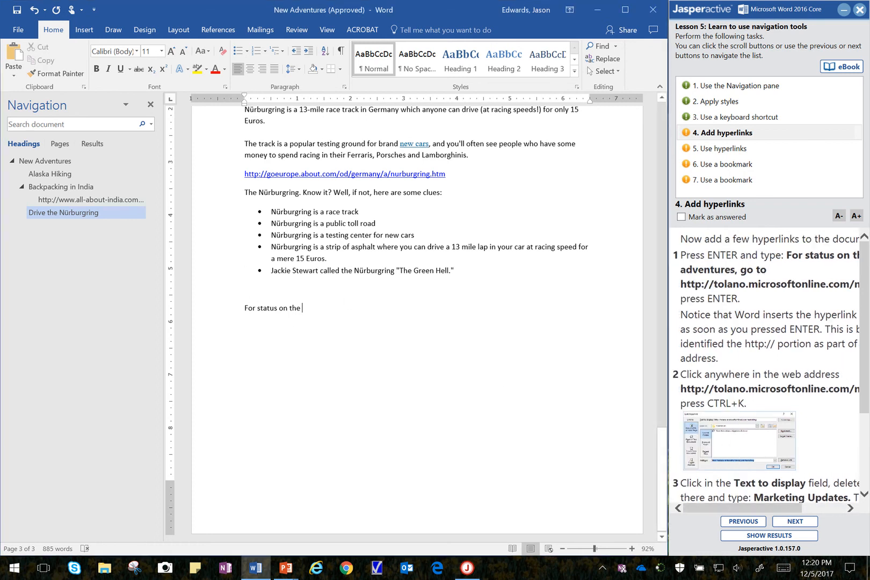
text( new adventures)
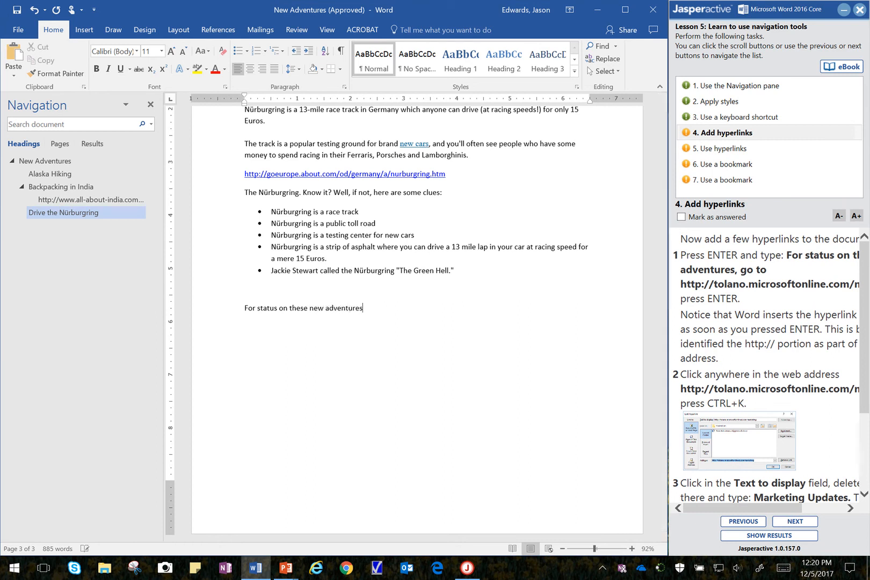
text(s, go to http://tolano.microsoft)
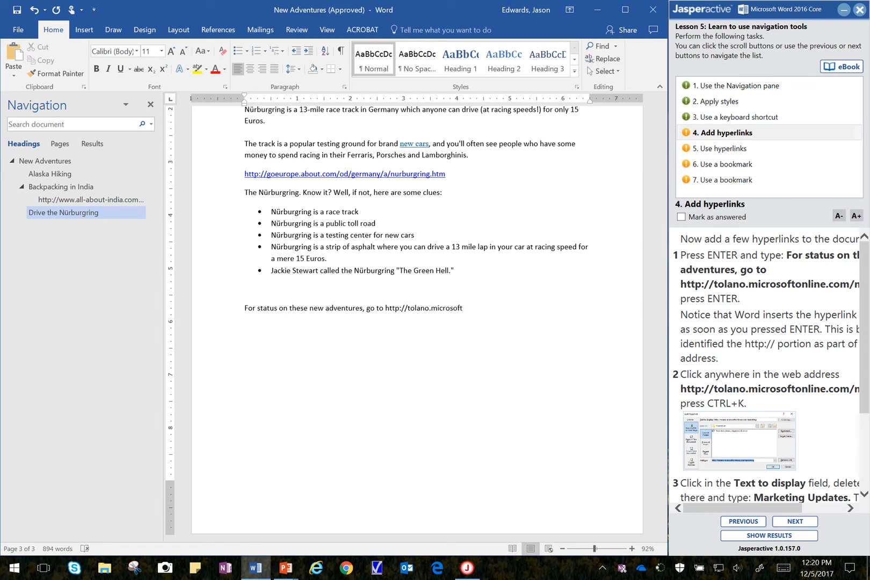
text(online.com/)
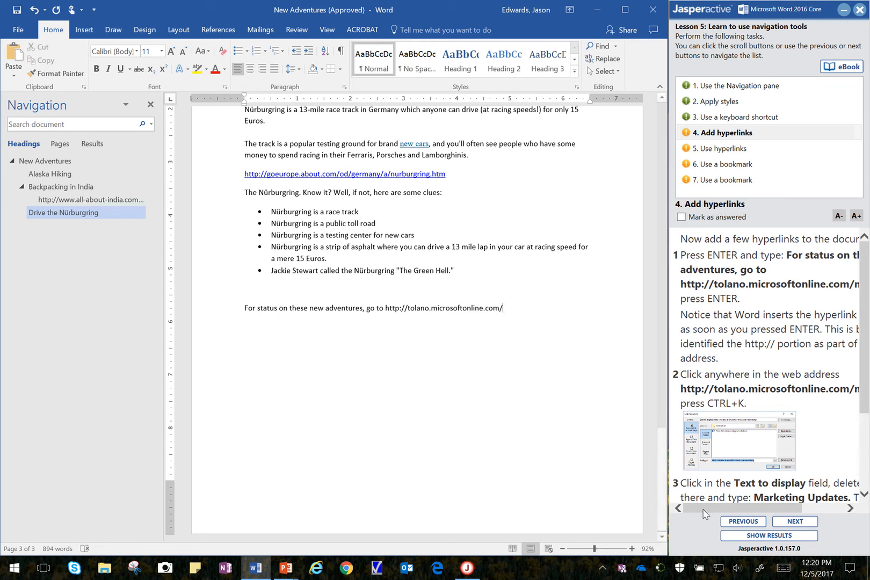
drag(714, 508, 603, 511)
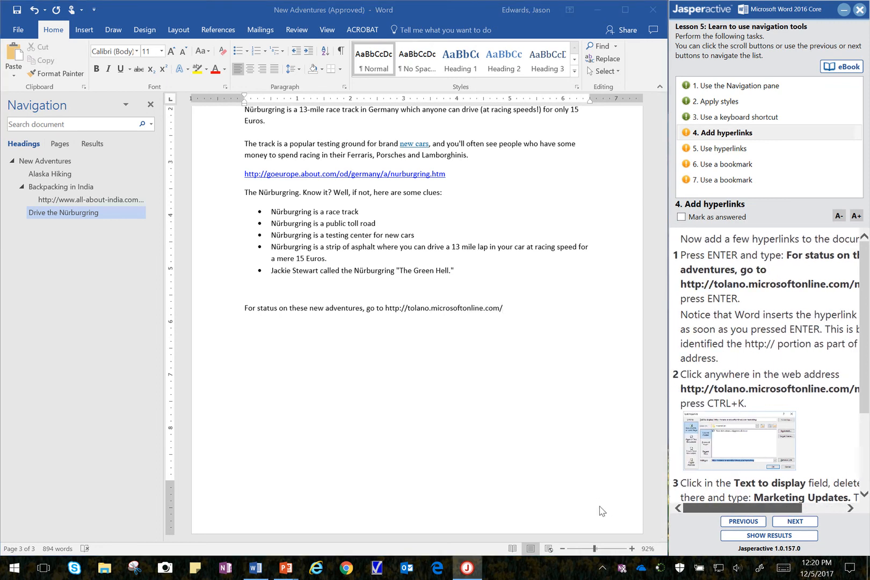
click(516, 312)
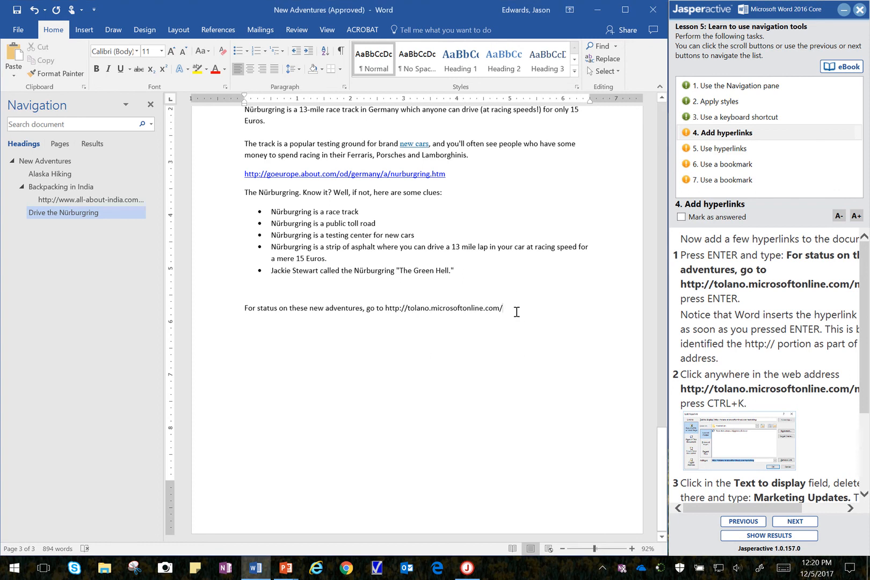
text(marketing)
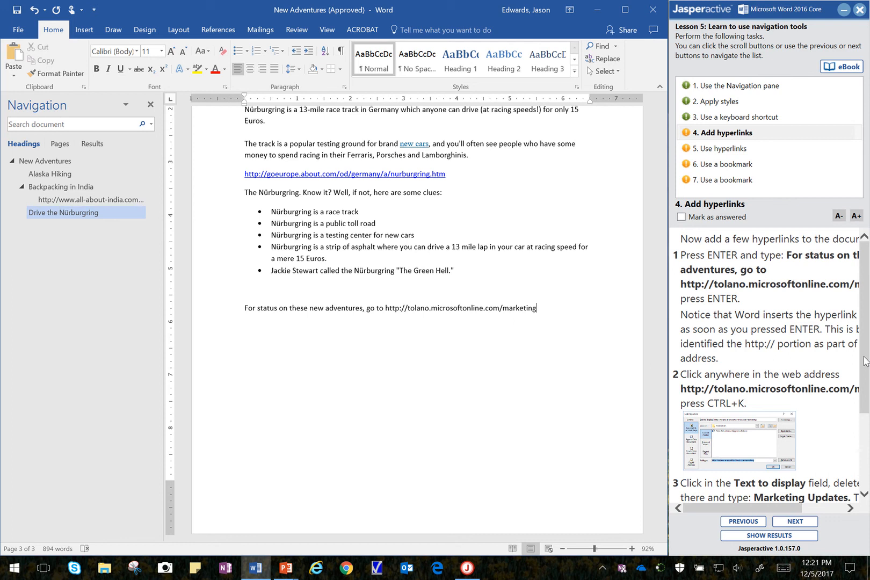
drag(862, 359, 862, 381)
click(545, 308)
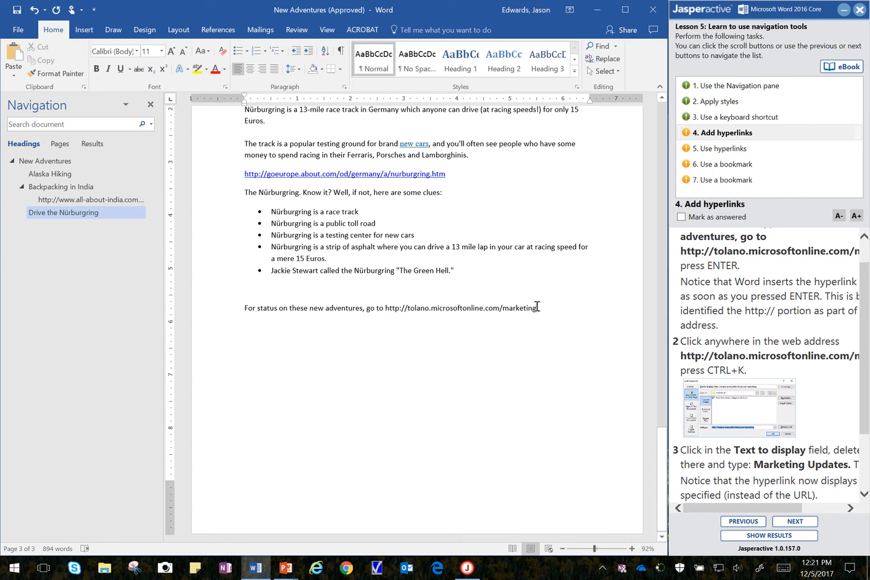
key(Return)
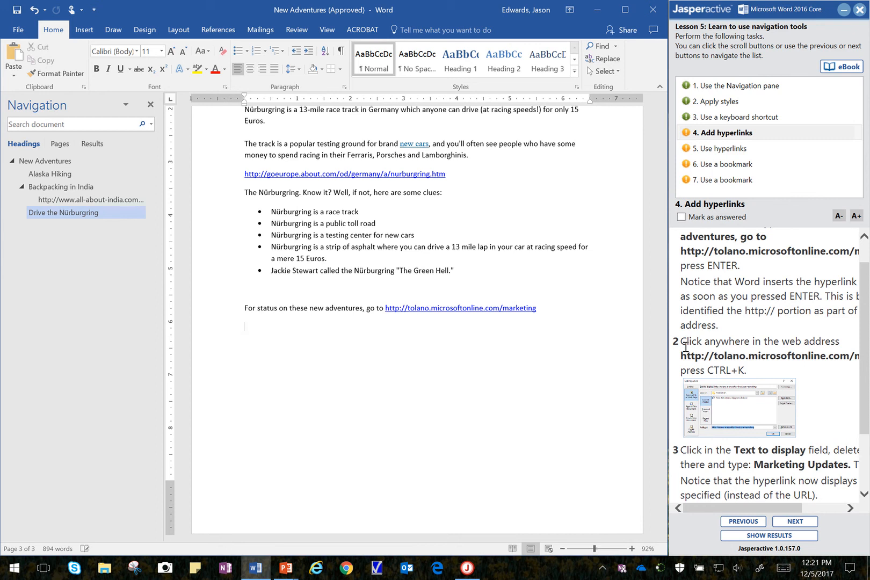
Edit the tolano.microsoftonline.com/marketing hyperlink so its display text is "Marketing Updates".
click(492, 308)
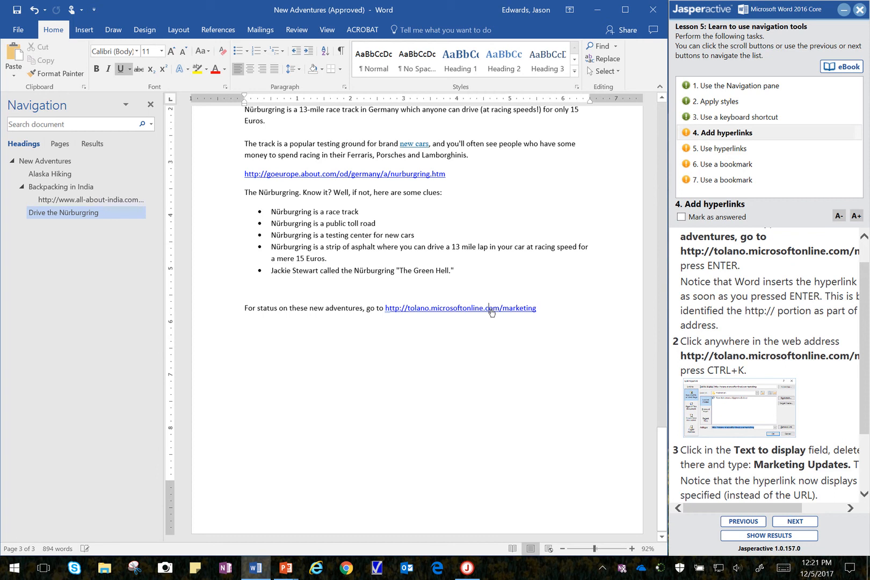
key(ctrl+k)
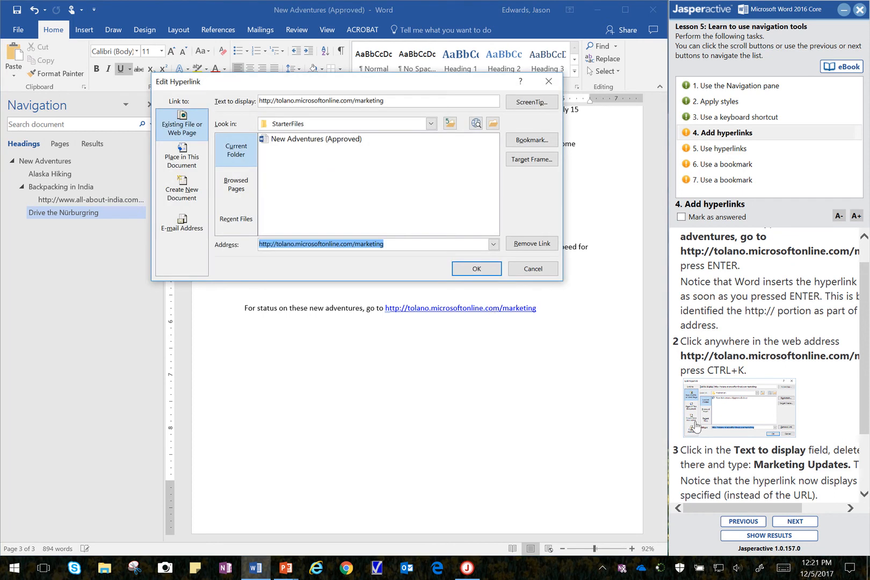
click(865, 395)
drag(866, 399, 866, 464)
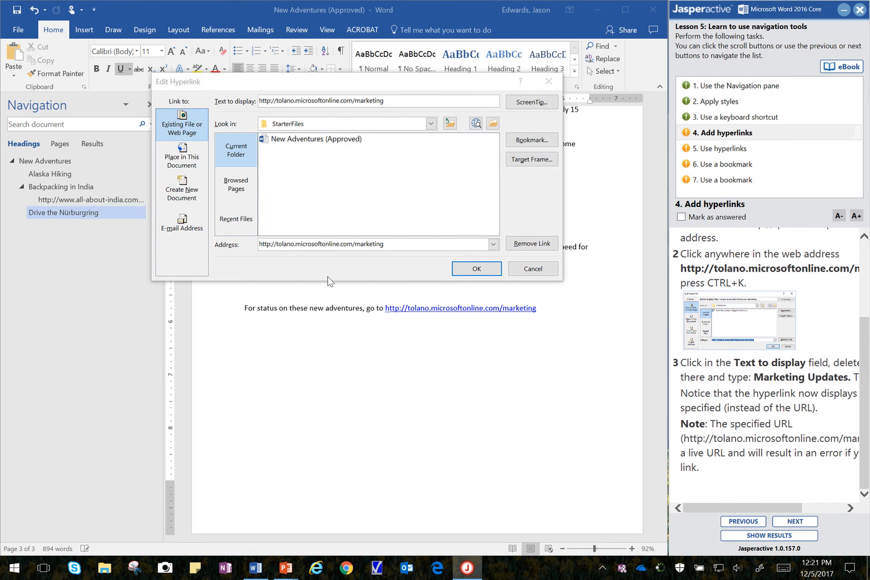
click(407, 246)
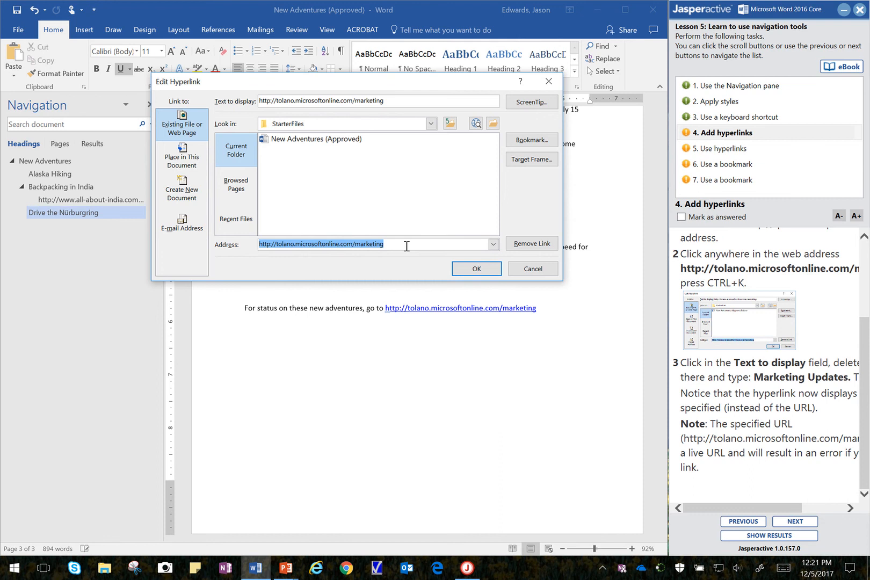
click(390, 103)
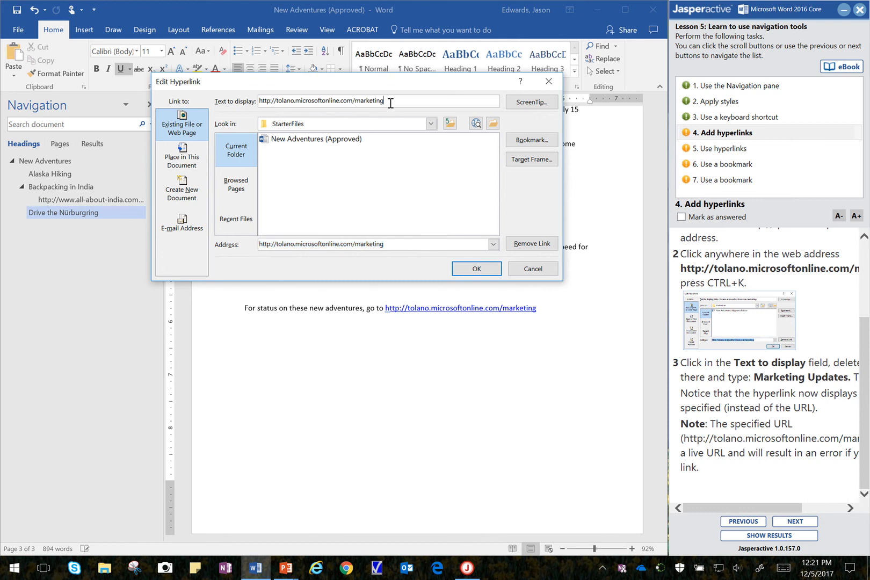
drag(390, 103, 233, 106)
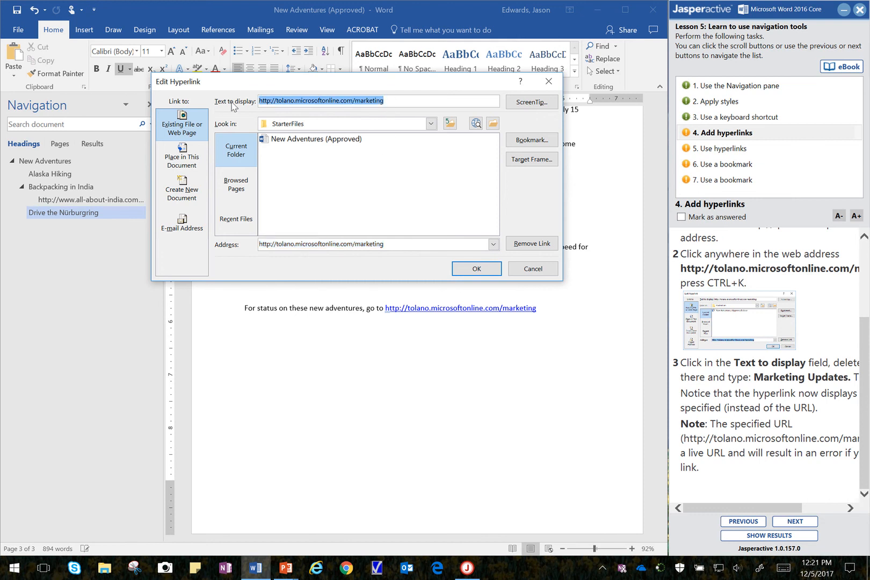
key(Delete)
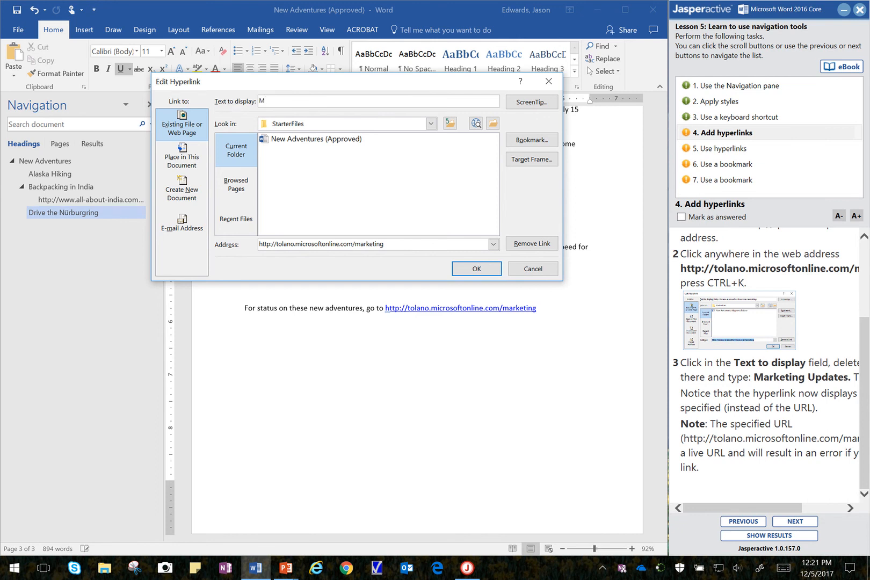
text(arketing Updates)
drag(778, 509, 831, 511)
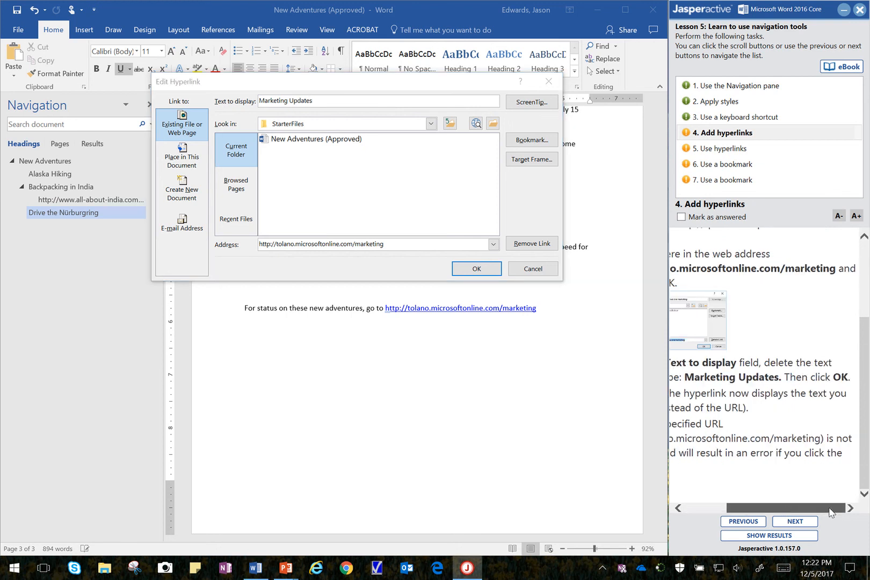
click(489, 273)
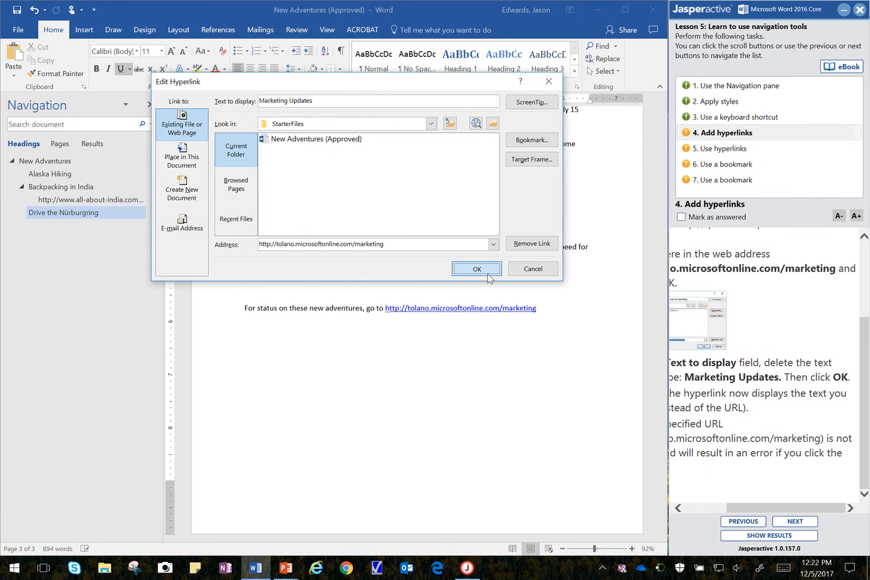
Mark the Add hyperlinks task as answered and open the Use hyperlinks task.
drag(769, 508, 691, 509)
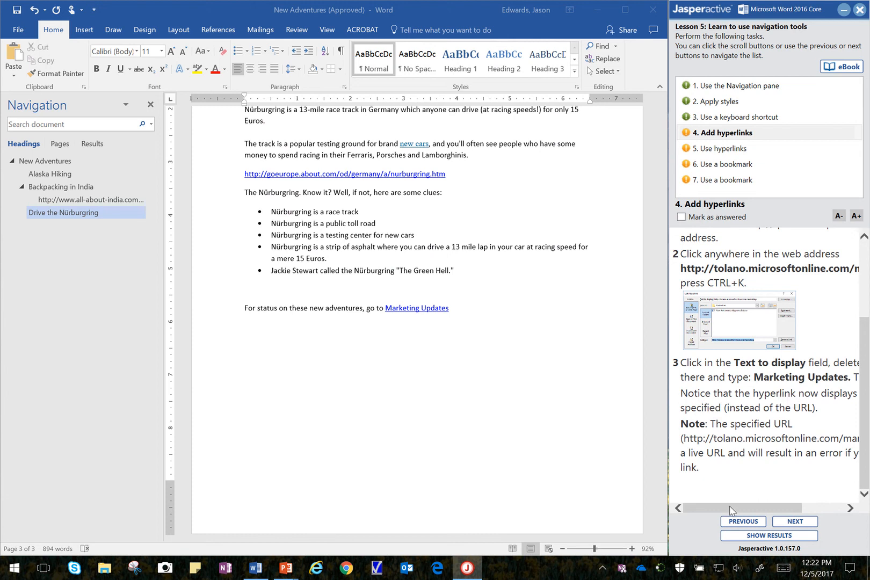
mouse_move(733, 508)
mouse_down()
mouse_move(771, 512)
mouse_move(729, 510)
mouse_up()
click(710, 217)
click(728, 153)
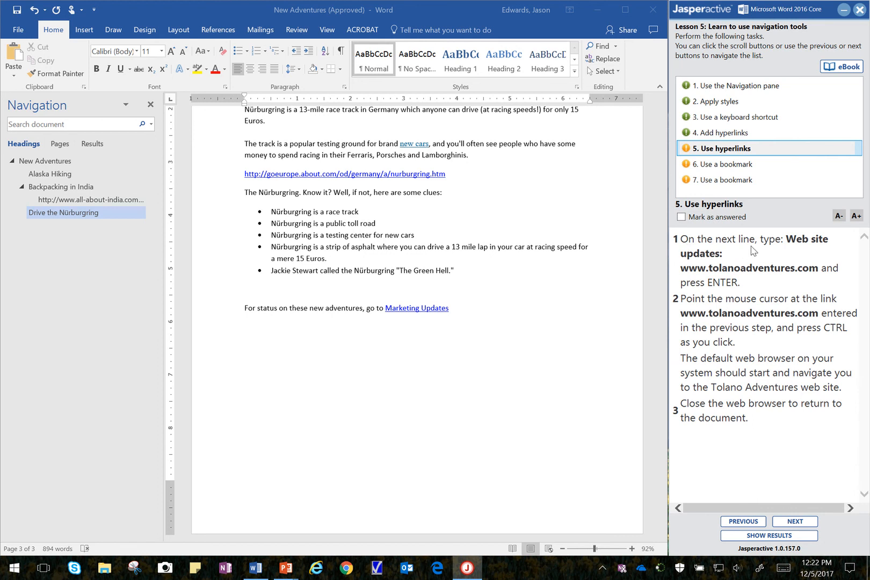
click(487, 309)
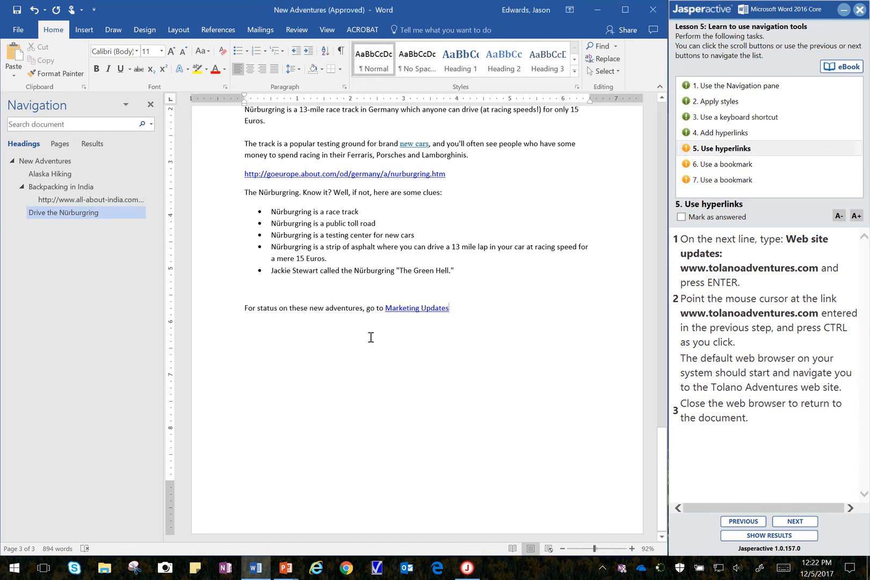
key(Return)
text(Web site up)
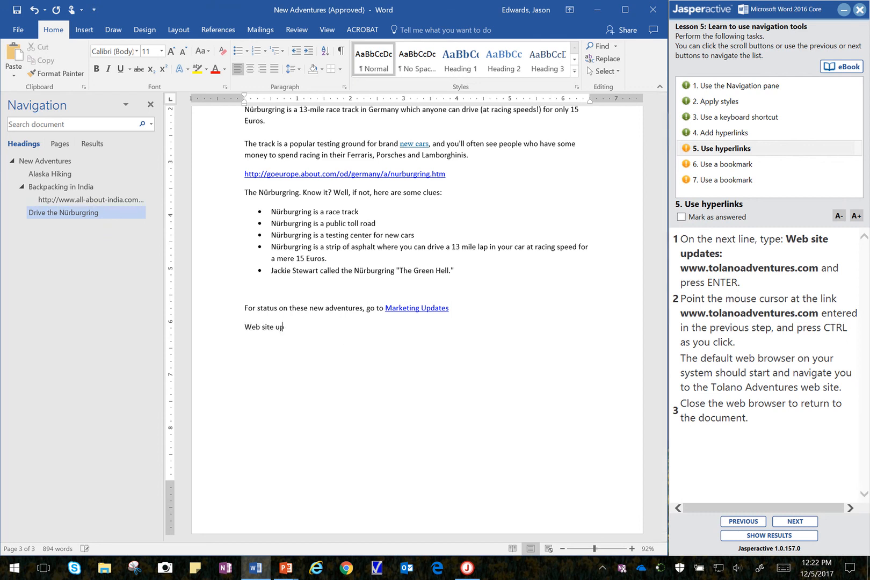
text(dates: www.tolanoadventures.com)
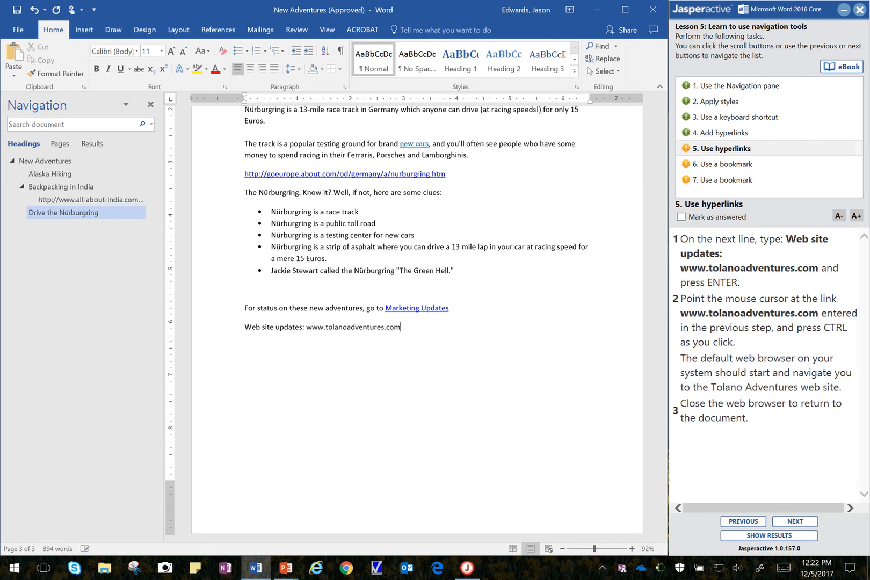
key(Return)
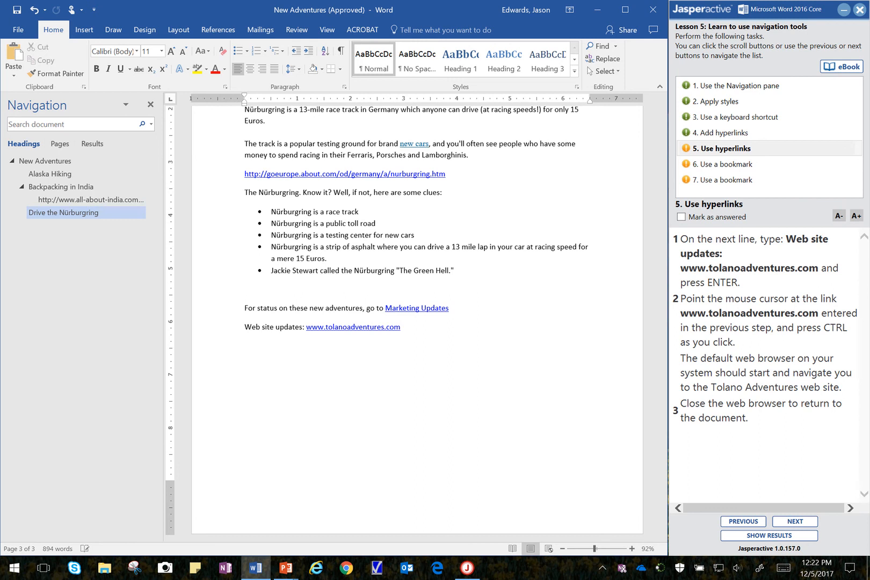
ctrl+click(349, 330)
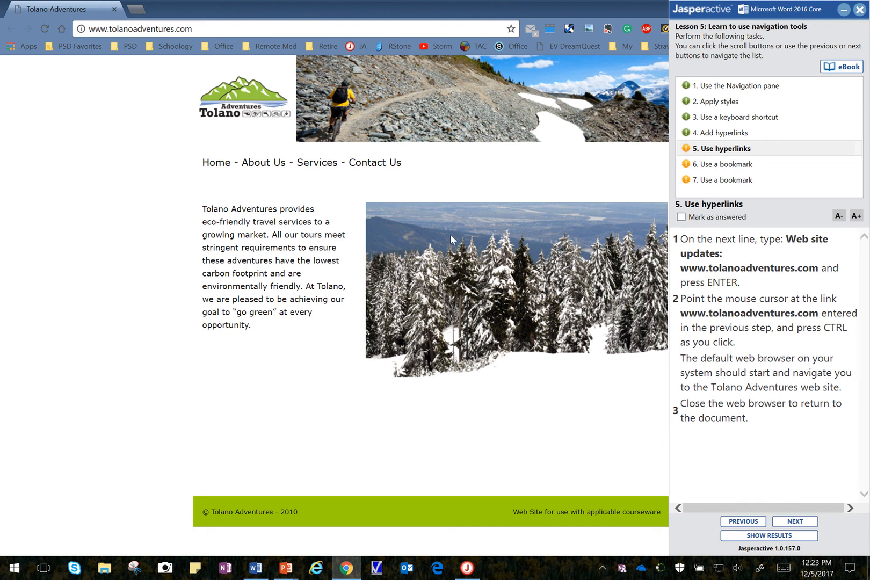
drag(575, 8, 233, 66)
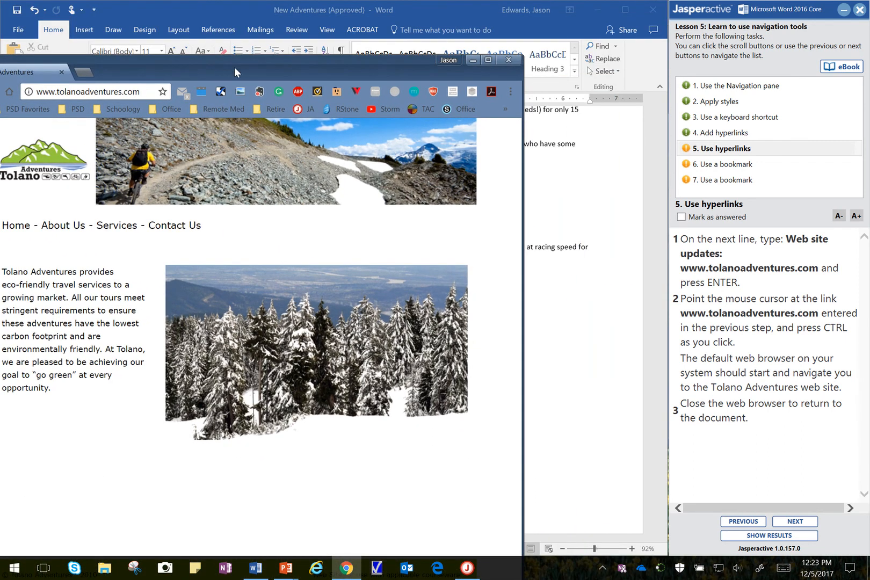
click(509, 60)
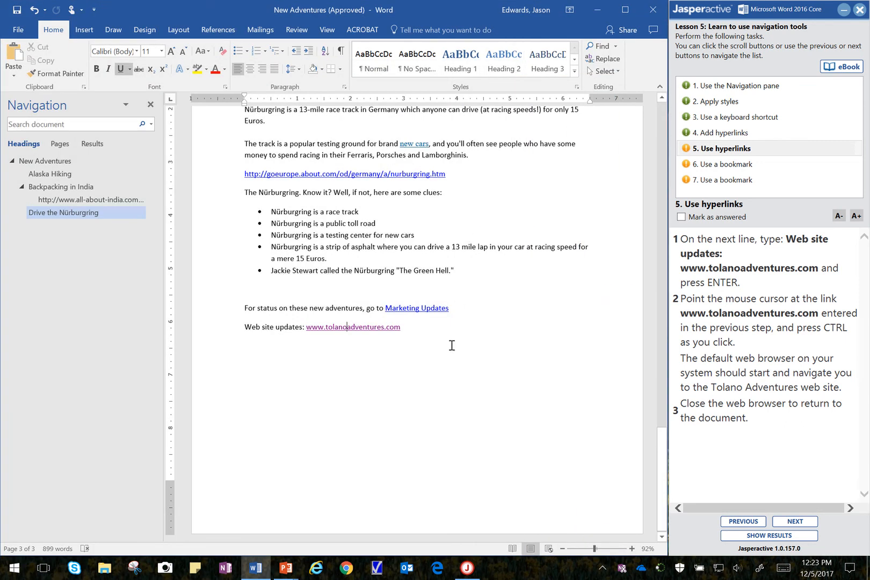
Mark the Use hyperlinks task as answered and open task 6, Use a bookmark.
click(711, 218)
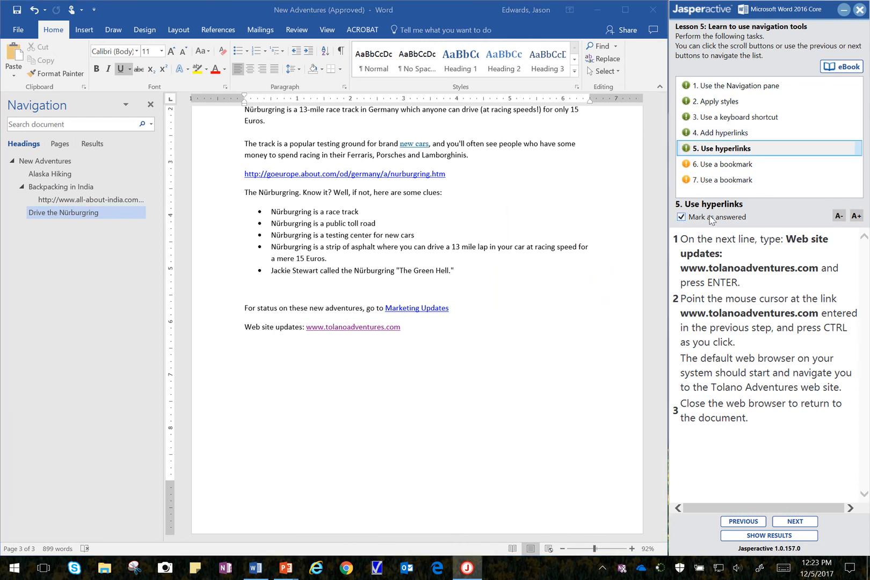
click(721, 165)
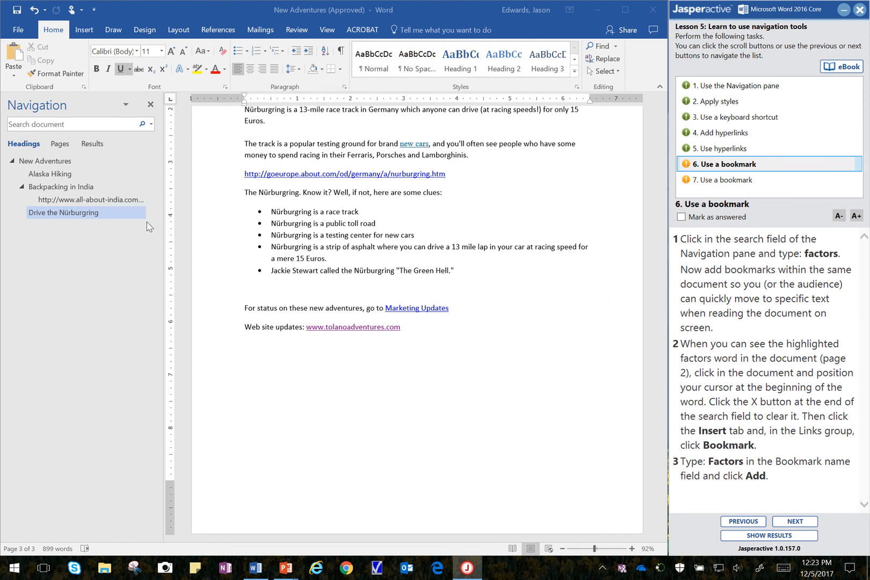
Search the document for "factors" in the Navigation pane.
click(81, 125)
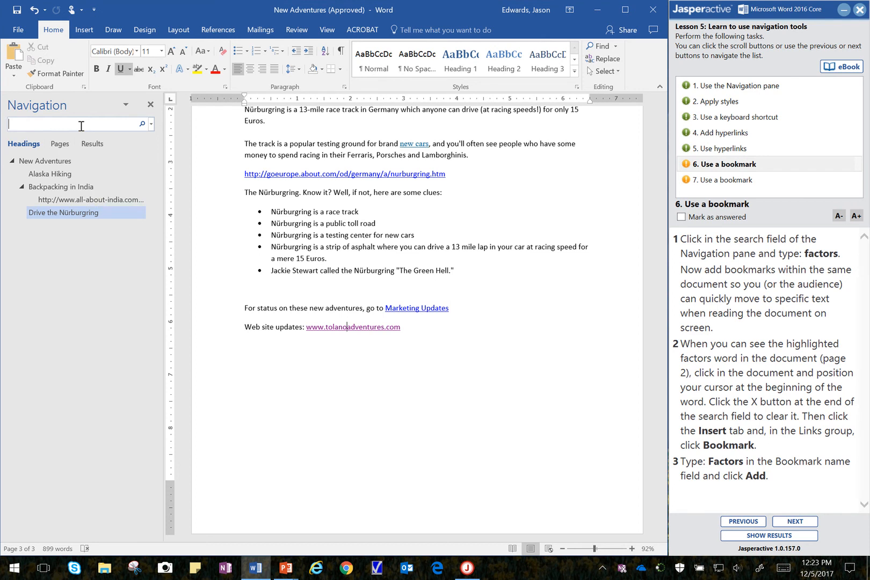
text(facor)
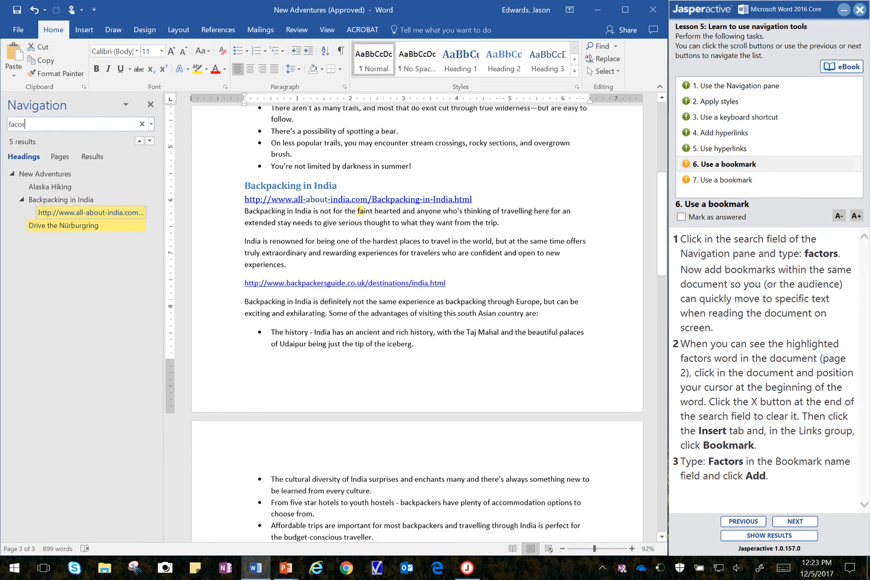
key(BackSpace)
text(tor)
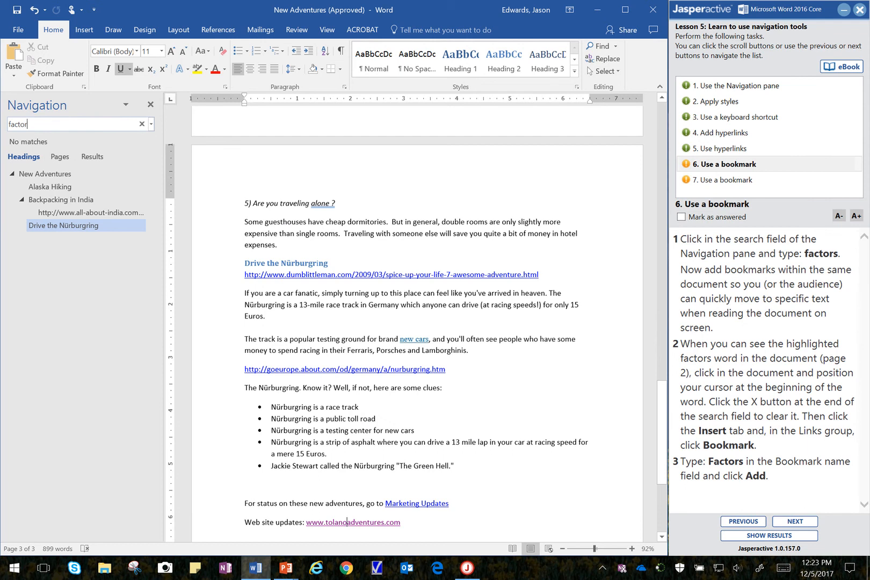
text(s)
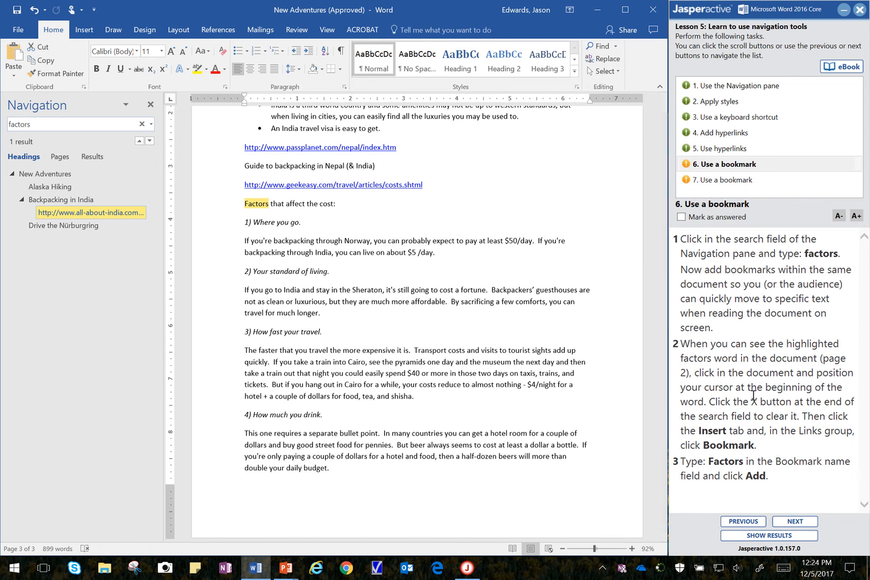
Place the cursor at the beginning of the word "Factors" in "Factors that affect the cost:" and clear the search.
click(245, 204)
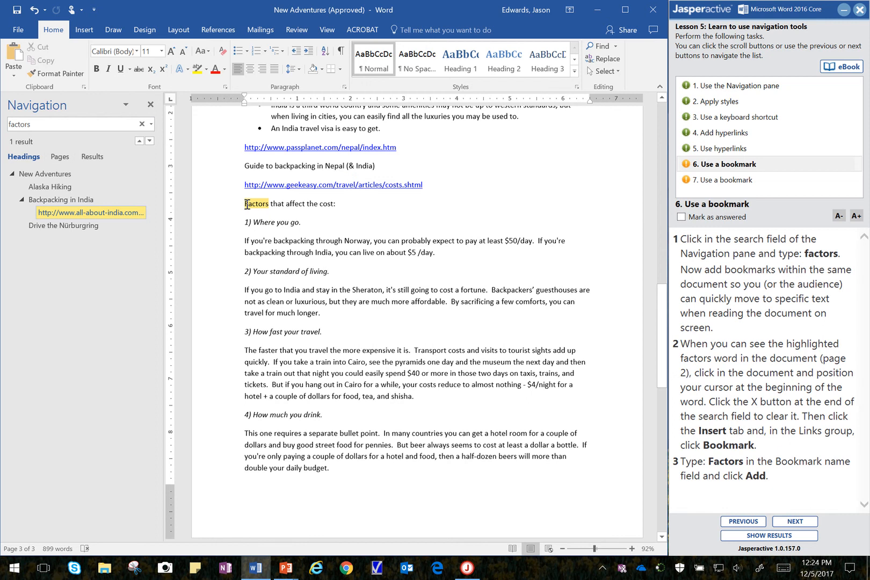
scroll(247, 204, up, 4)
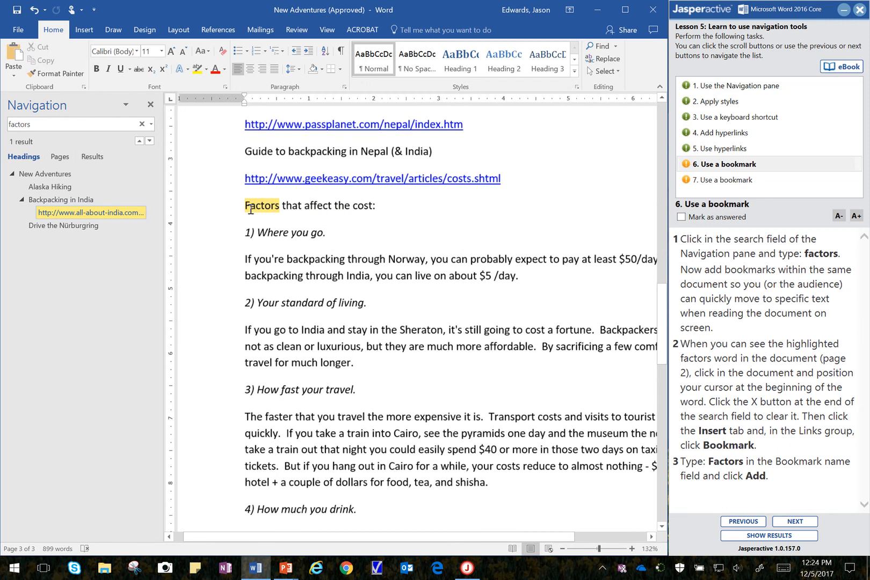
scroll(249, 210, up, 1)
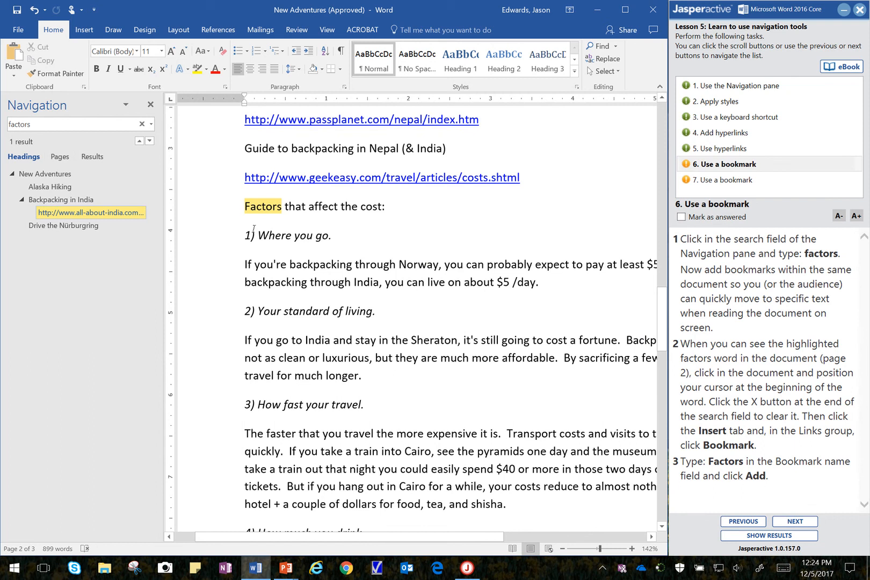
scroll(264, 242, down, 1)
scroll(265, 242, down, 3)
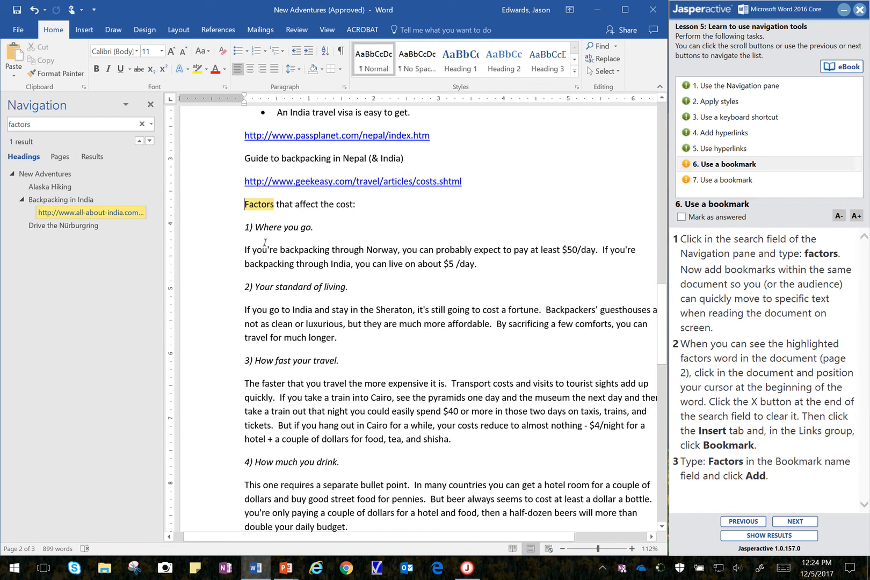
scroll(253, 213, up, 4)
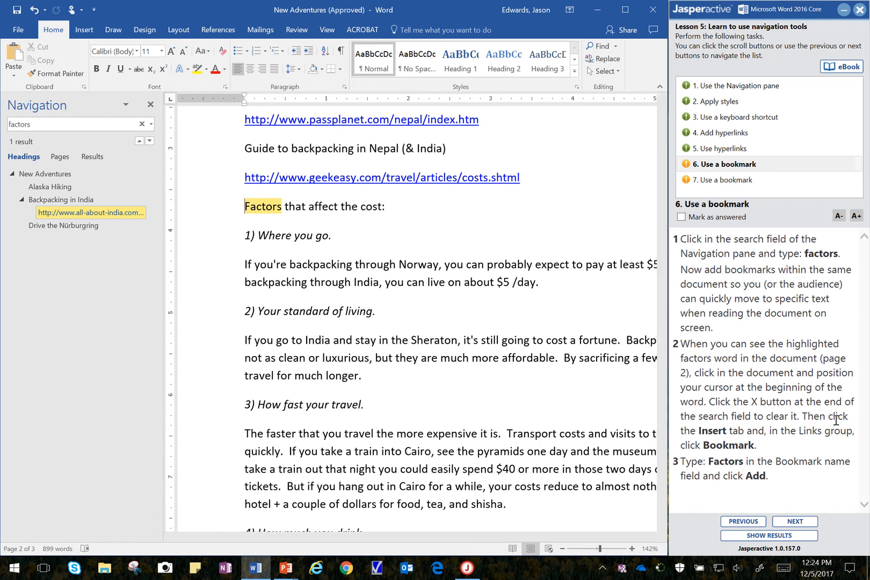
click(142, 125)
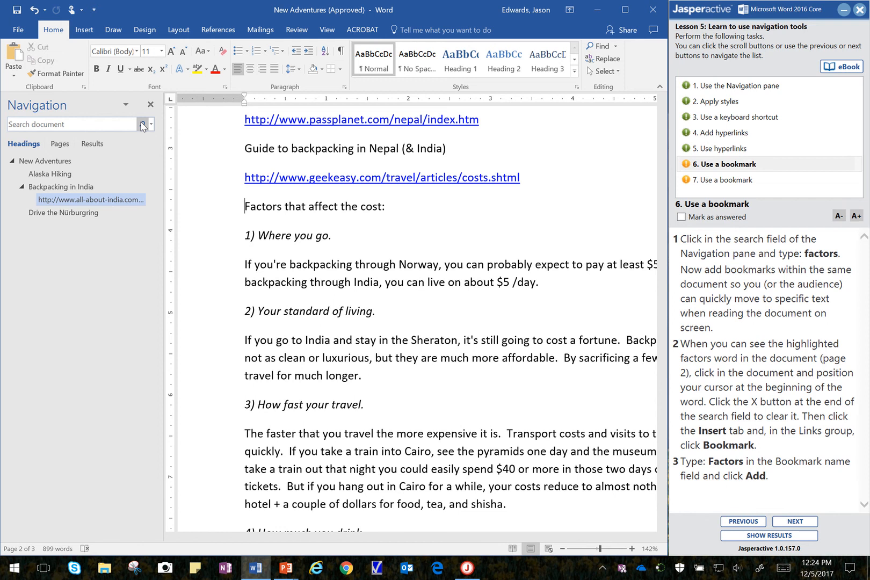
Add a bookmark named Factors at the cursor, before "Factors that affect the cost:".
click(84, 31)
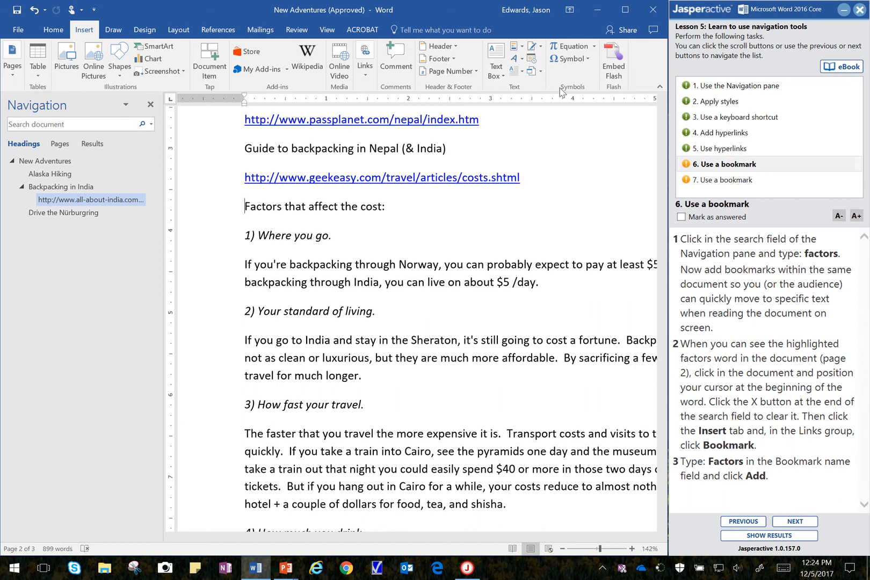
click(364, 68)
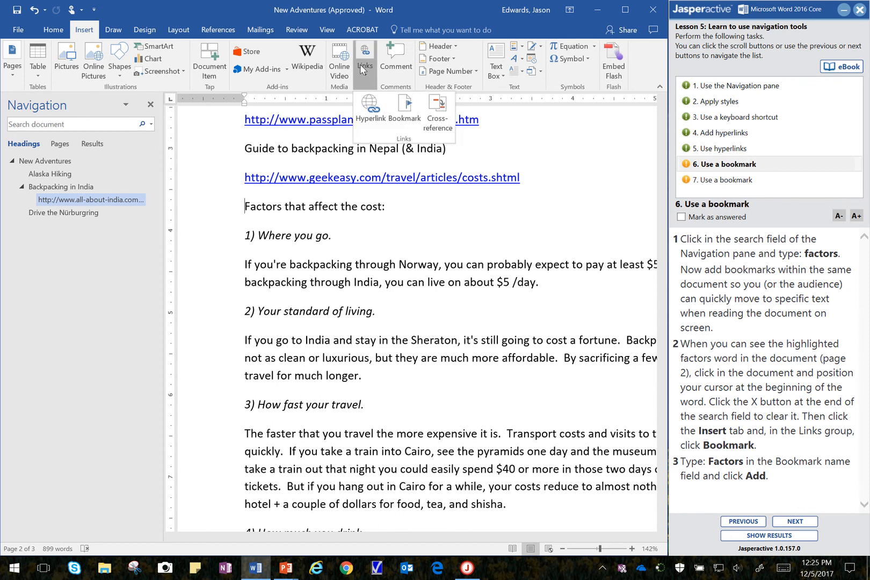
click(405, 117)
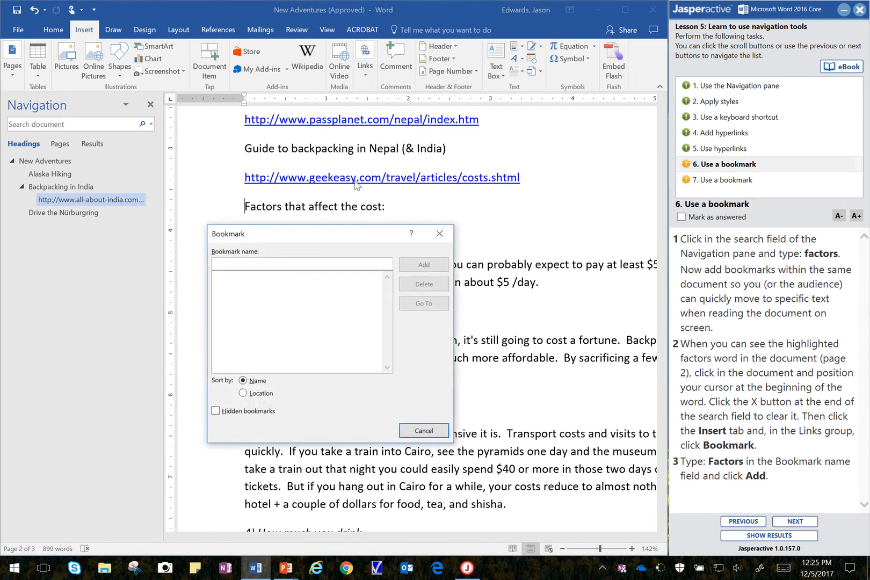
text(Factors)
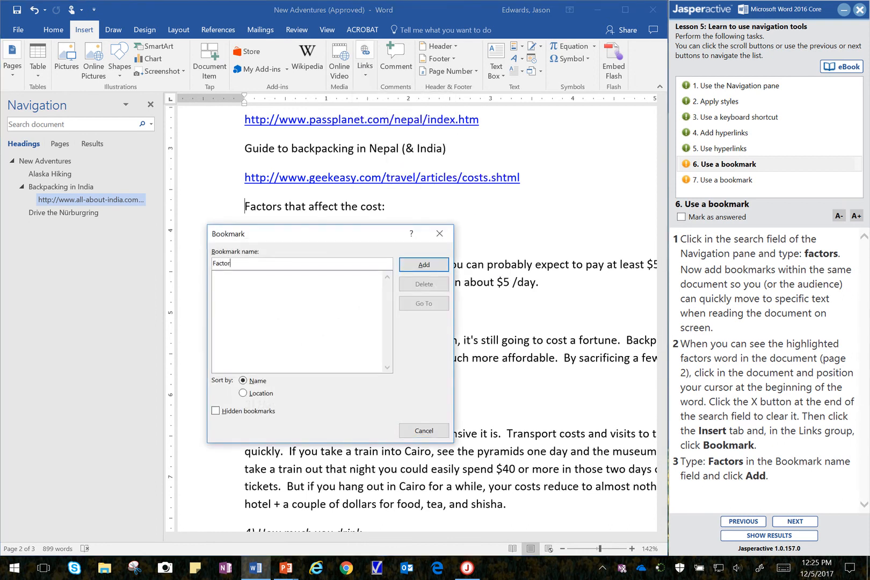
click(446, 266)
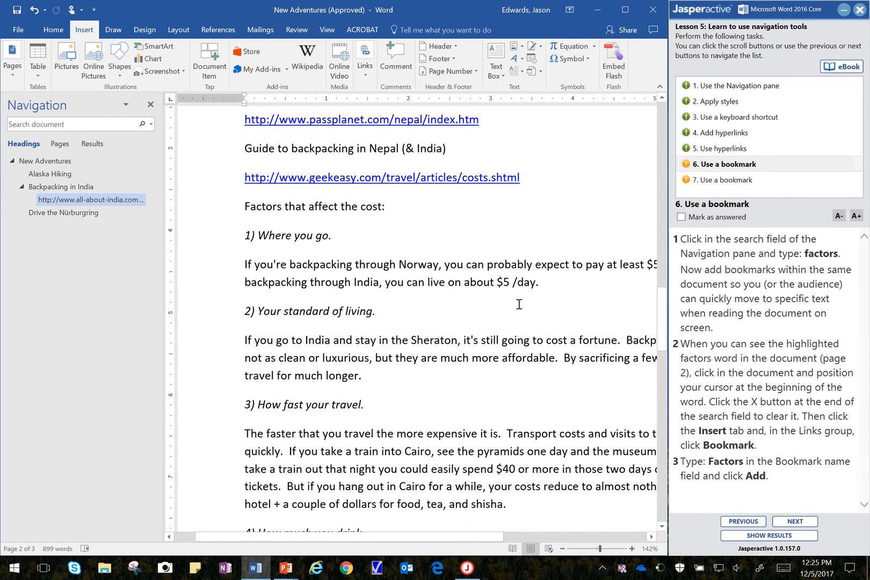
Mark task 6 as answered and open task 7, the second Use a bookmark task.
click(693, 220)
click(711, 181)
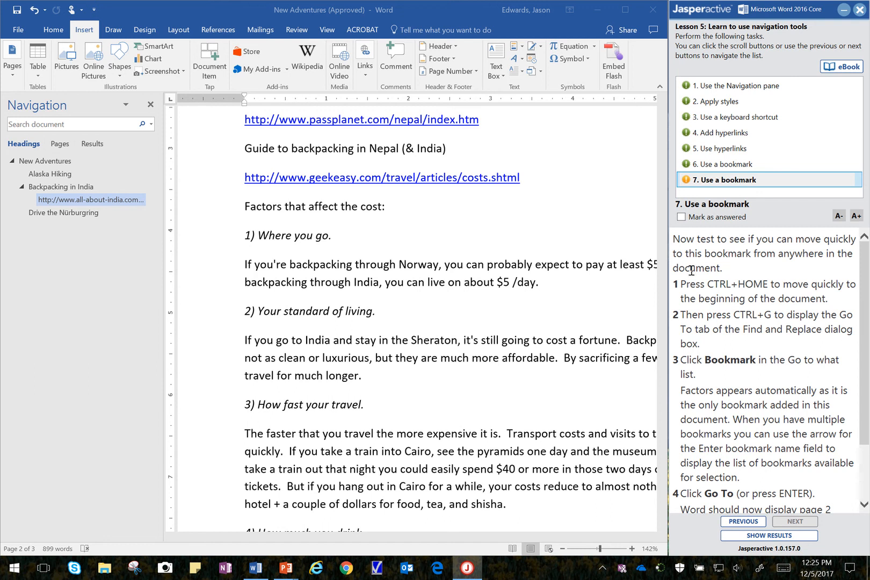
Jump to the beginning of the document and dismiss the Go To dialog without choosing a target.
click(554, 266)
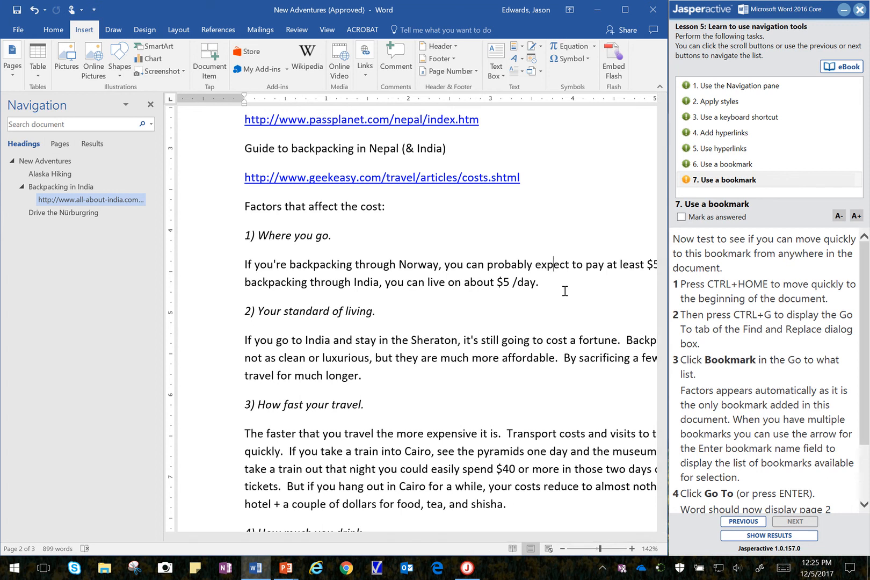
key(ctrl+Home)
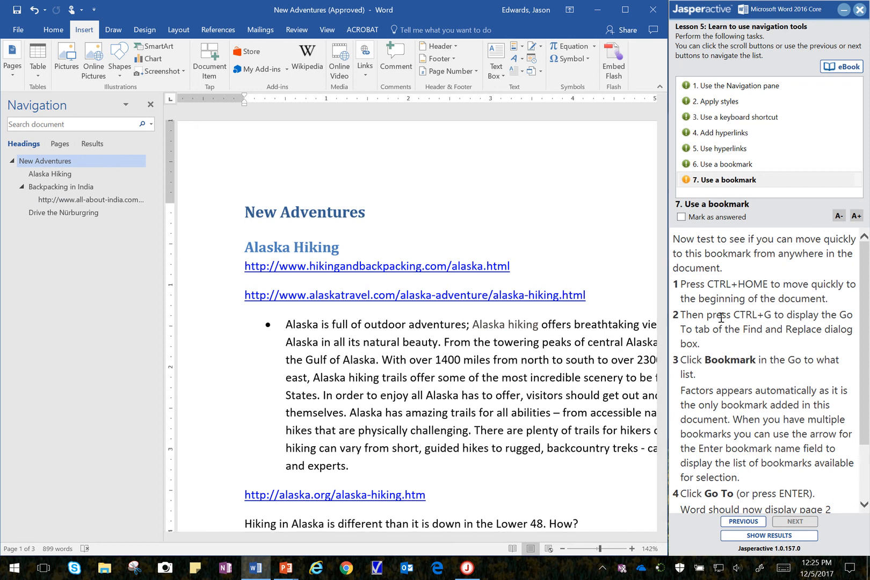
key(ctrl+g)
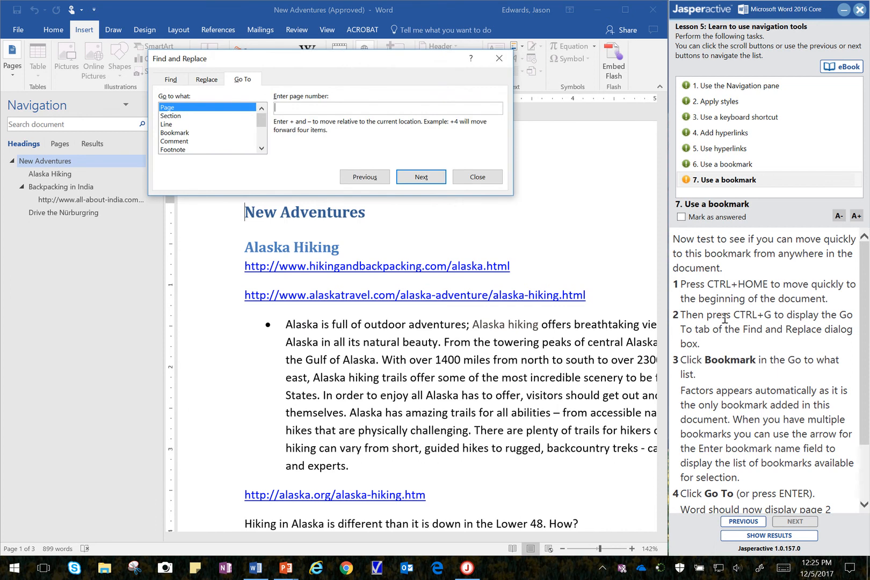
click(477, 176)
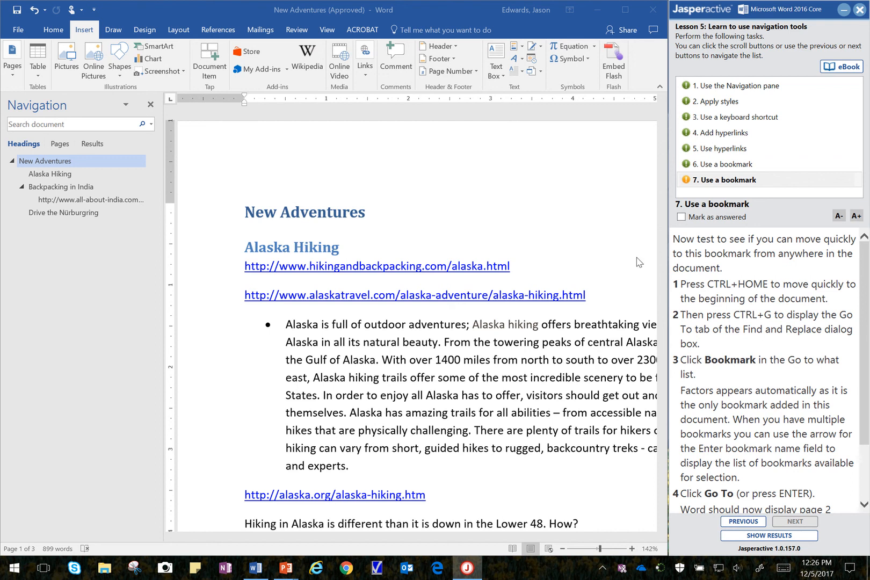
click(382, 362)
key(ctrl+Home)
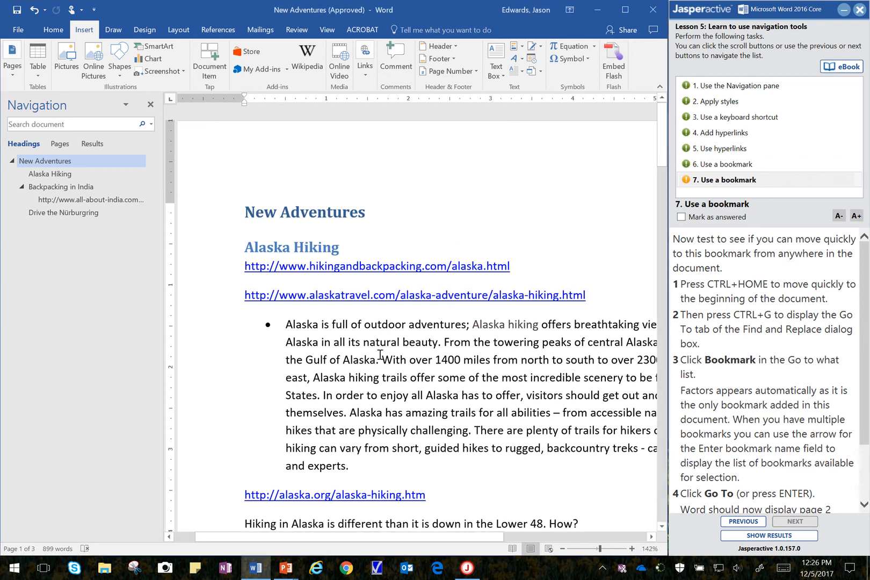
Use Go To to jump to the Factors bookmark and close the Find and Replace dialog.
click(382, 362)
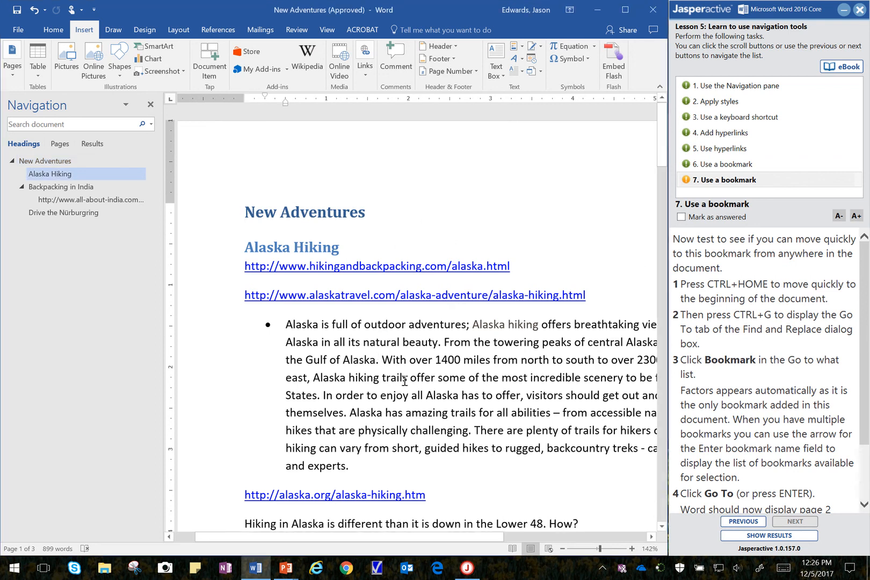
key(ctrl+g)
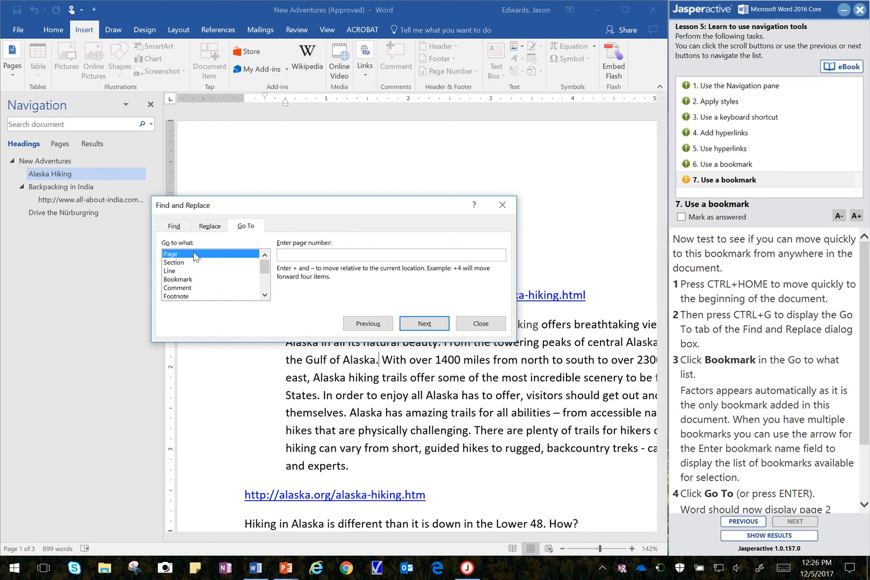
click(189, 279)
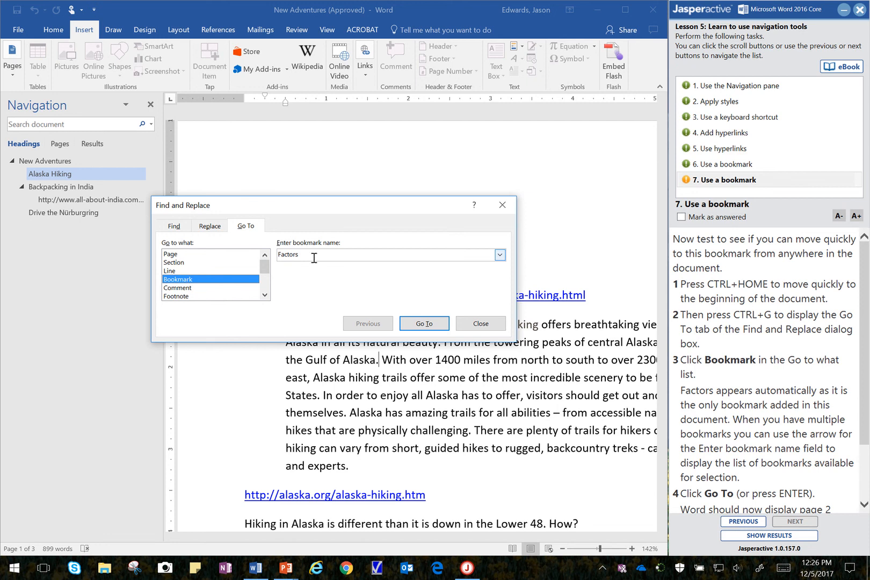
click(420, 325)
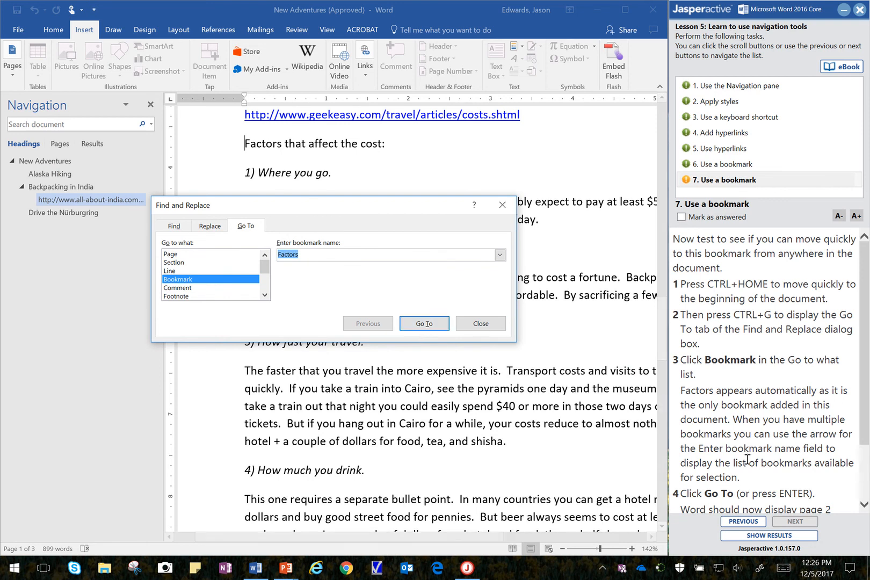
click(864, 433)
drag(864, 434, 865, 490)
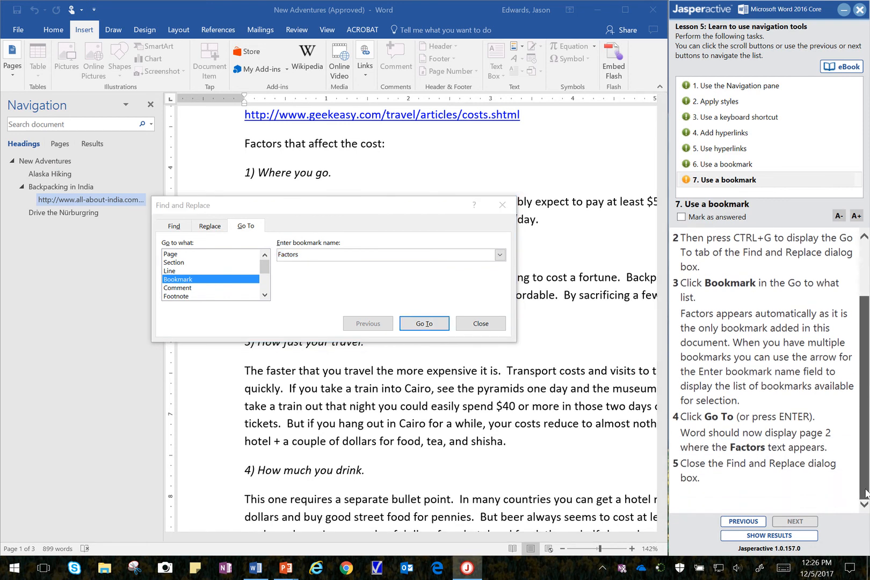
click(466, 324)
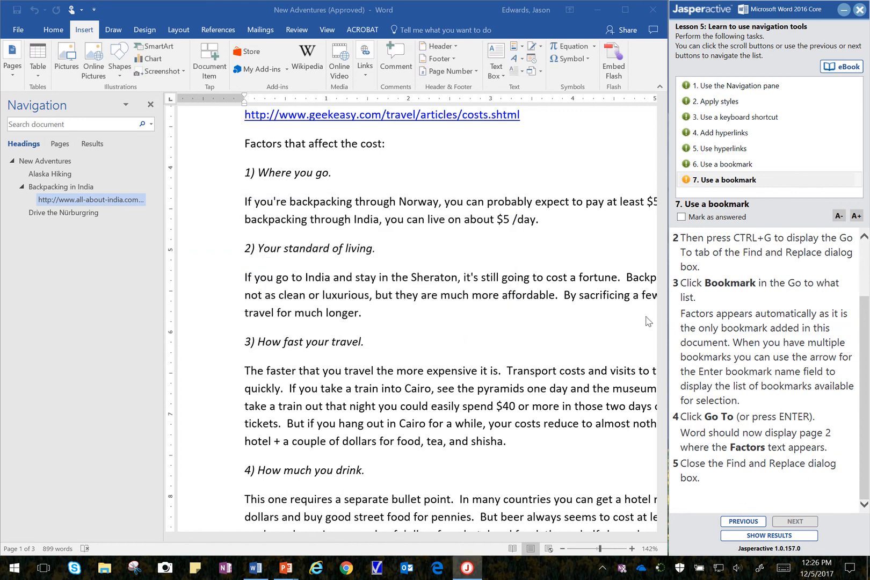
Mark task 7 as answered and show the exercise performance results.
click(714, 220)
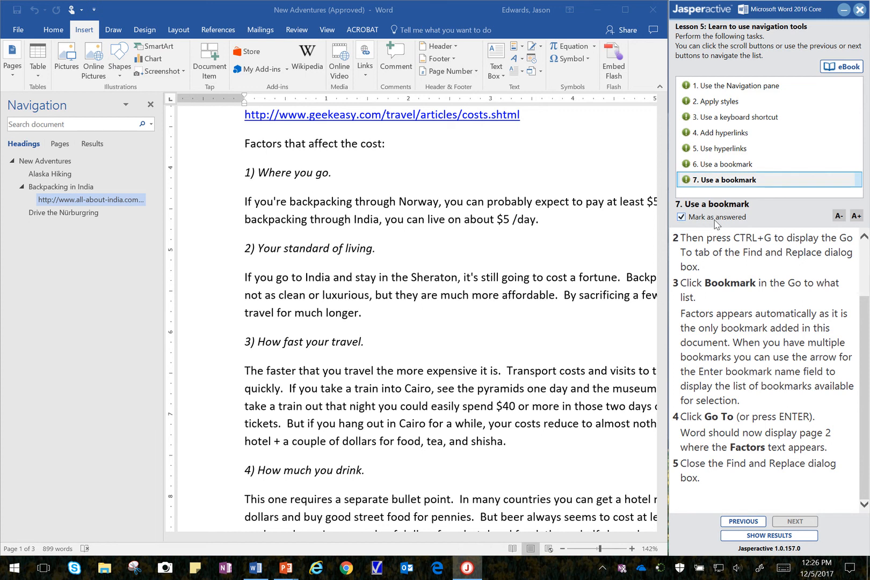
click(774, 538)
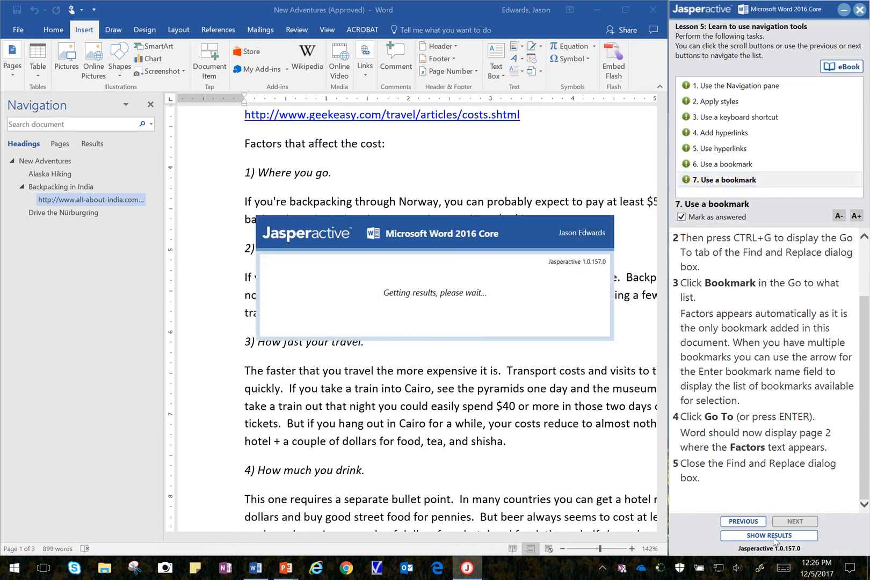
click(452, 330)
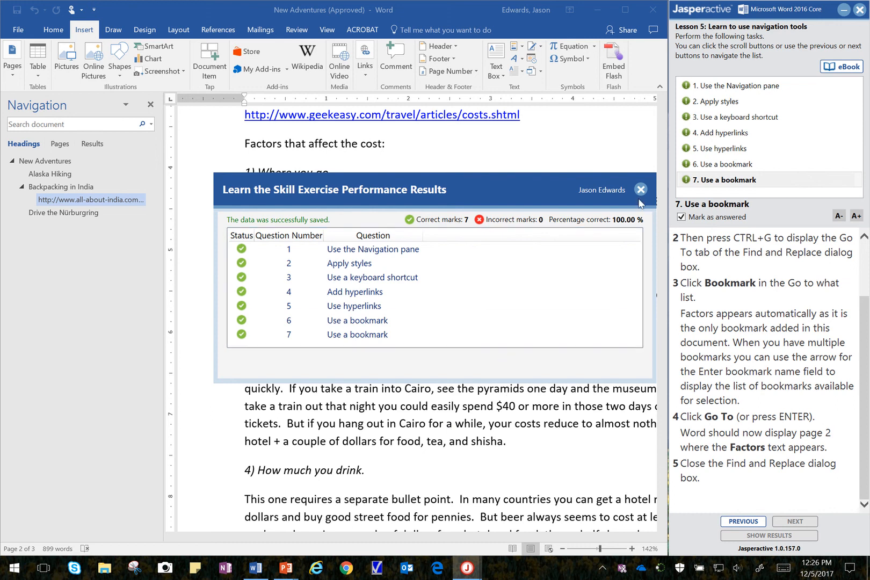
mouse_move(413, 3)
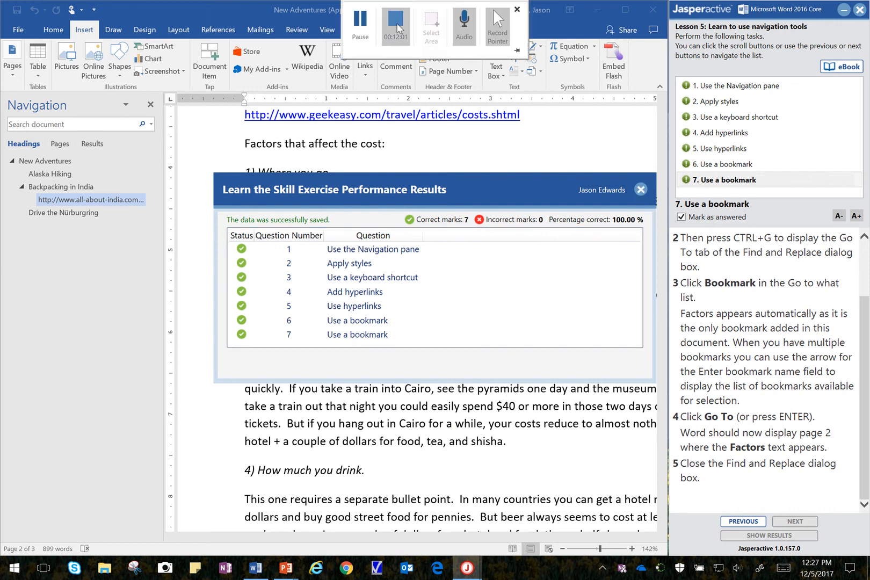